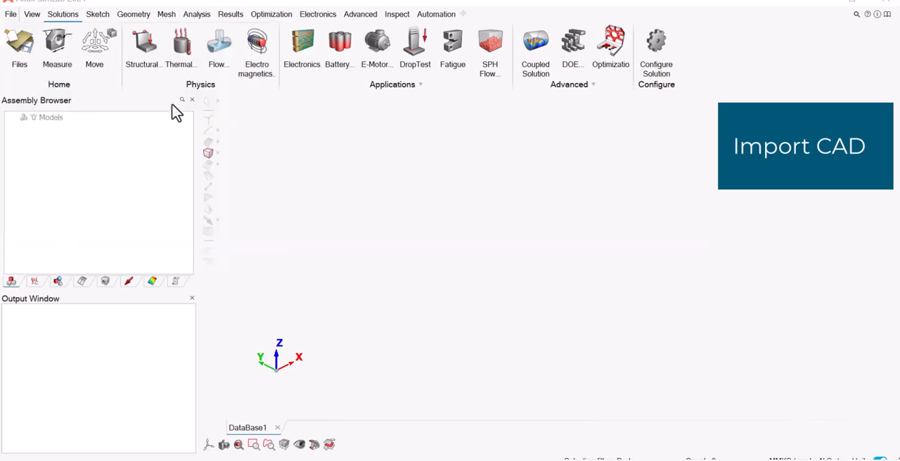
Import Tractor_Tire.stp using the Convert to Parasolid method and widen the name column to show the full model names.
{"action": "left_click", "coordinate": [463, 114]}
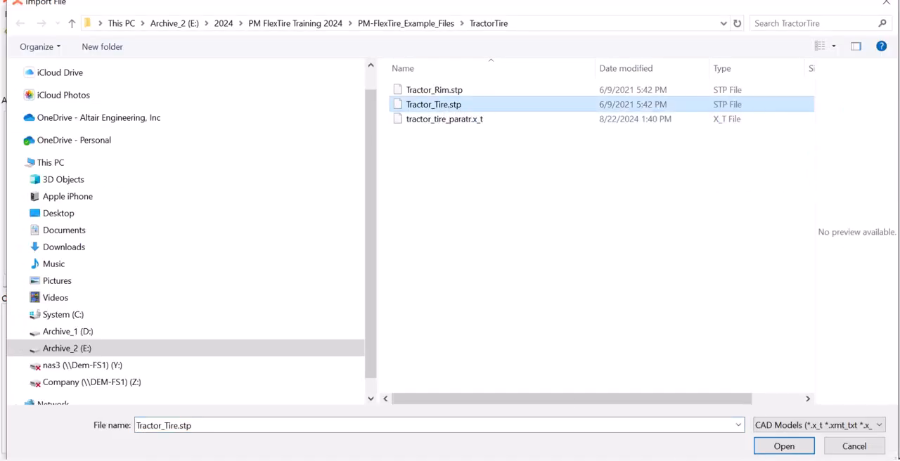
{"action": "left_click", "coordinate": [784, 447]}
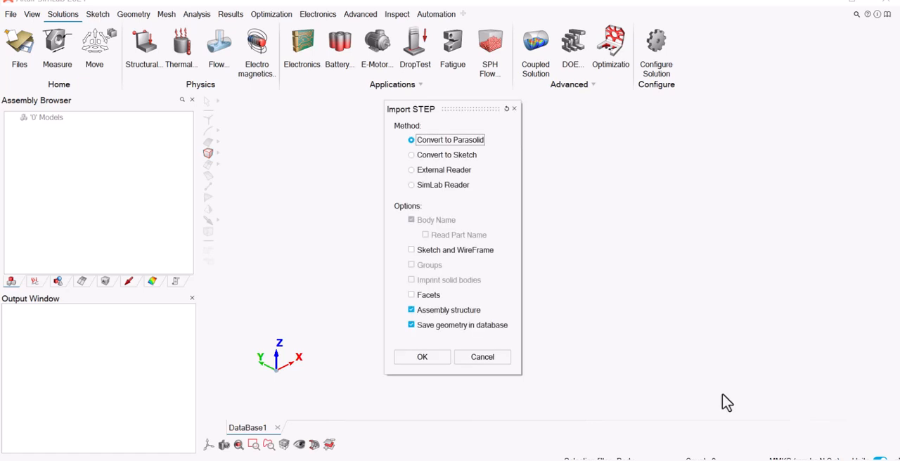
{"action": "left_click", "coordinate": [424, 356]}
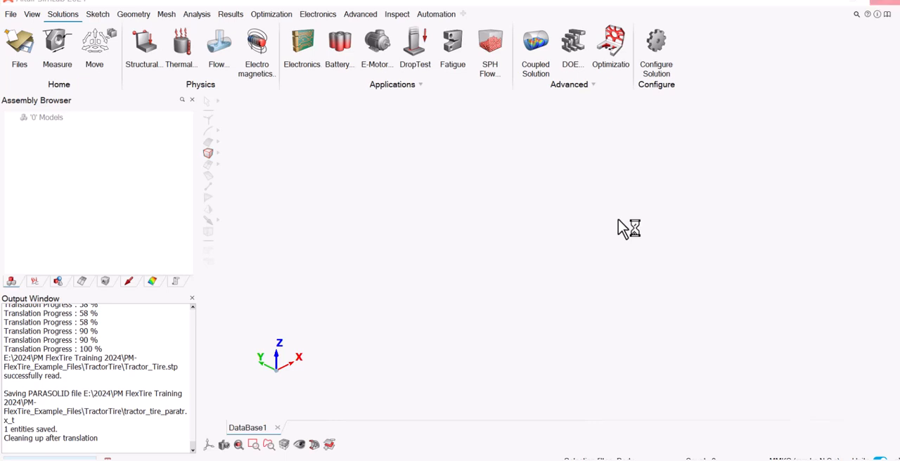
{"action": "middle_click_drag", "start_coordinate": [618, 220], "coordinate": [517, 200]}
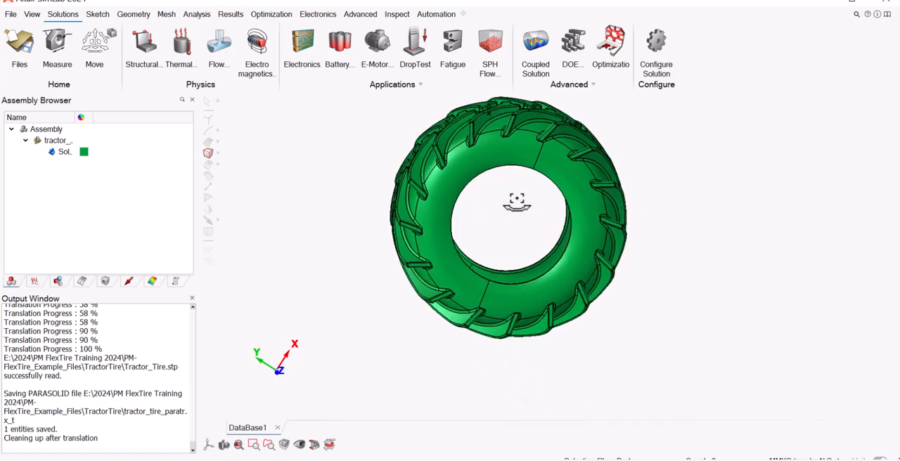
{"action": "left_click_drag", "start_coordinate": [75, 117], "coordinate": [146, 117]}
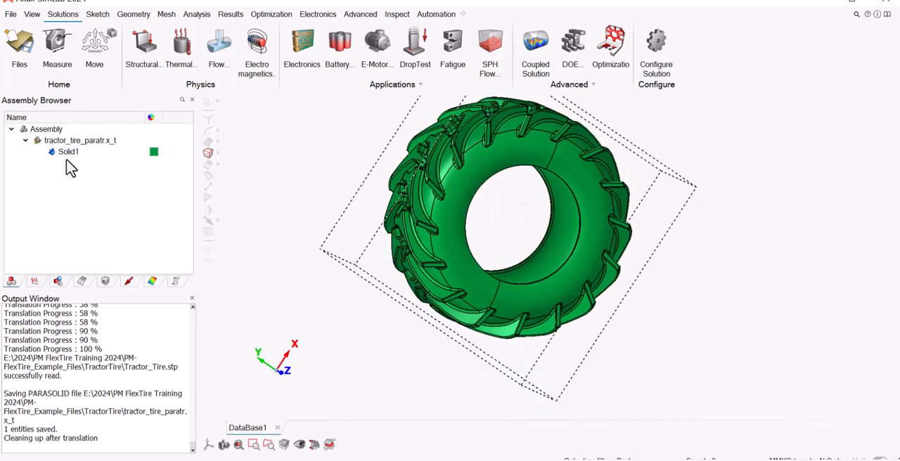
Break the tire body with a 650 mm radius cylinder about the Z axis to split the sidewall surfaces.
{"action": "mouse_move", "coordinate": [500, 250]}
{"action": "middle_mouse_down"}
{"action": "mouse_move", "coordinate": [514, 251]}
{"action": "mouse_move", "coordinate": [502, 251]}
{"action": "middle_mouse_up"}
{"action": "left_click", "coordinate": [131, 16]}
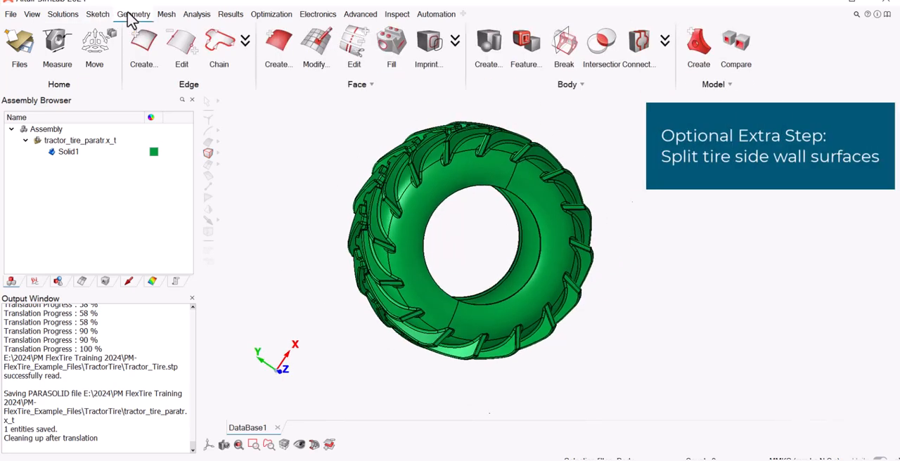
{"action": "left_click", "coordinate": [564, 42]}
{"action": "left_click", "coordinate": [302, 74]}
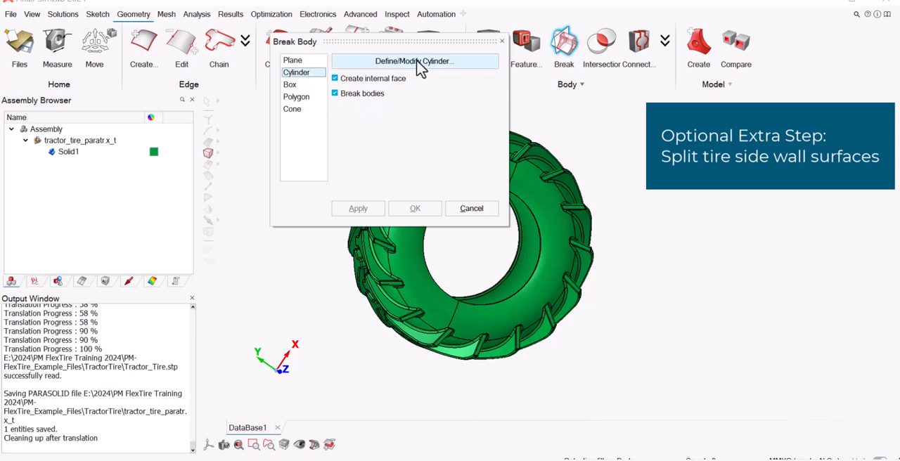
{"action": "left_click", "coordinate": [422, 63]}
{"action": "left_click", "coordinate": [457, 290]}
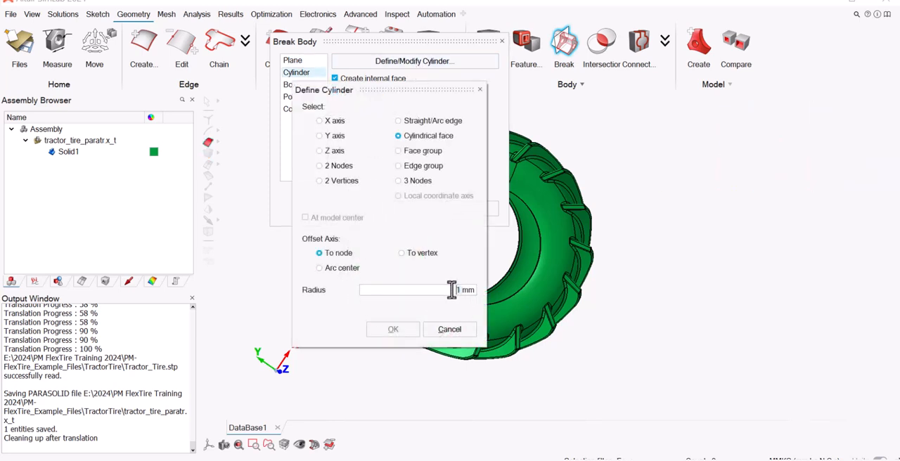
{"action": "left_click", "coordinate": [321, 152]}
{"action": "left_click", "coordinate": [396, 330]}
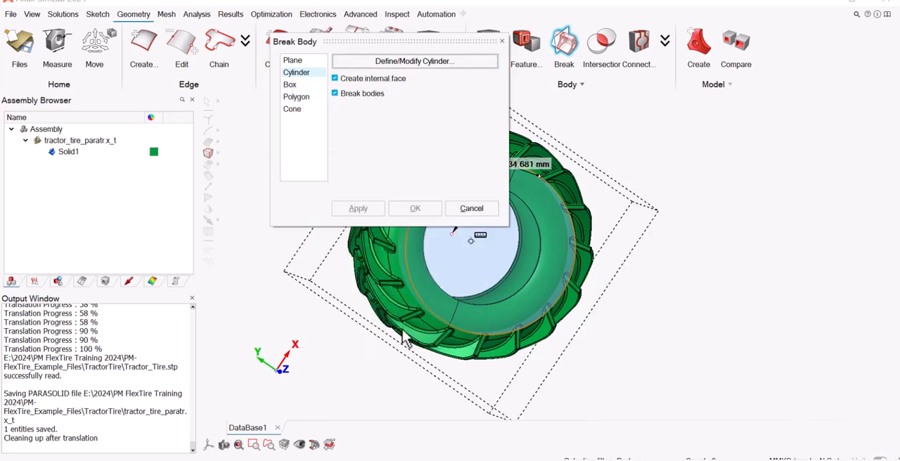
{"action": "left_click", "coordinate": [571, 299]}
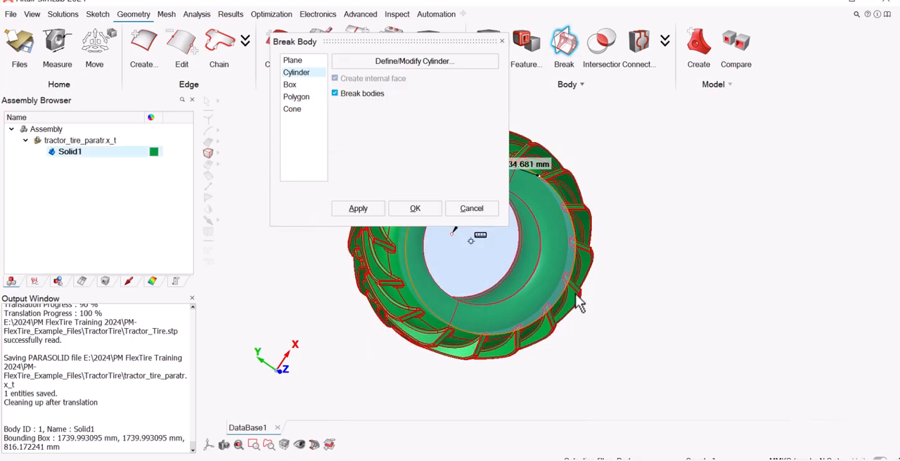
{"action": "left_click", "coordinate": [414, 213]}
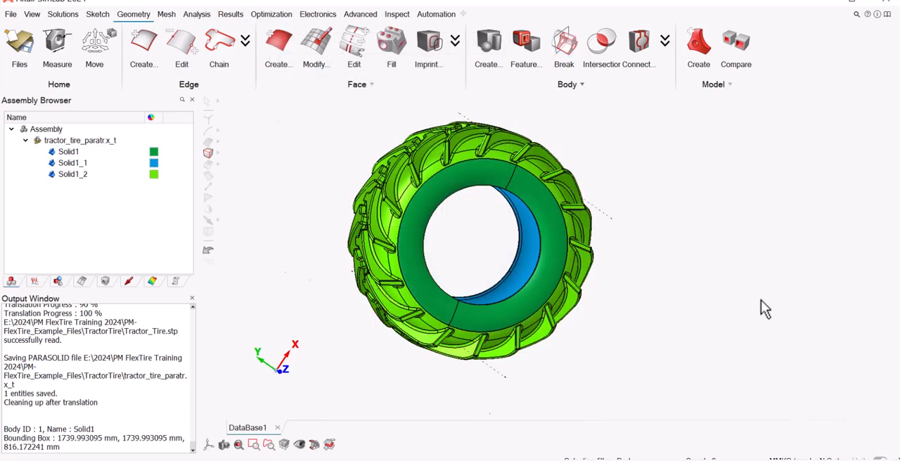
{"action": "left_click", "coordinate": [53, 173]}
{"action": "left_click", "coordinate": [65, 164], "text": "ctrl"}
{"action": "left_click", "coordinate": [69, 153], "text": "ctrl"}
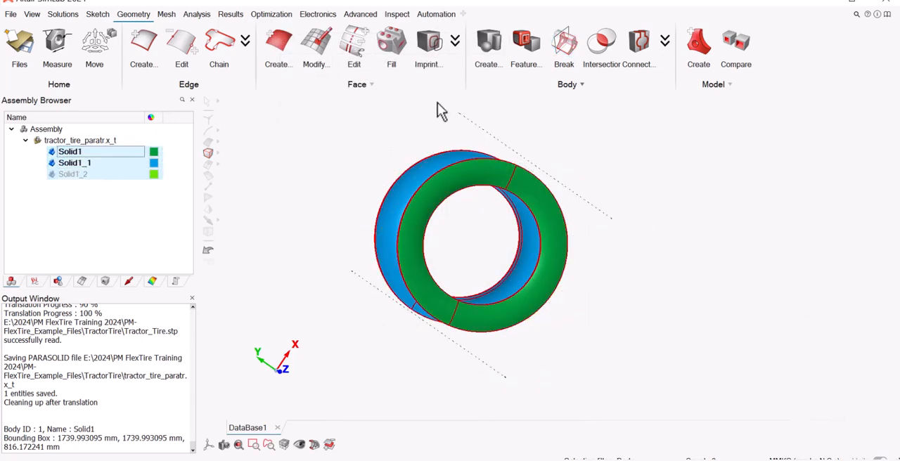
{"action": "left_click", "coordinate": [647, 64]}
{"action": "left_click", "coordinate": [542, 121]}
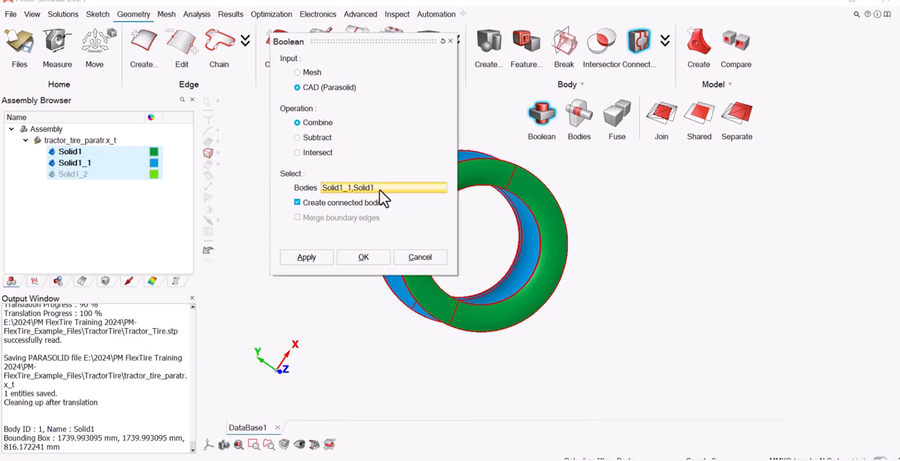
{"action": "left_click", "coordinate": [420, 257]}
{"action": "left_click", "coordinate": [64, 174]}
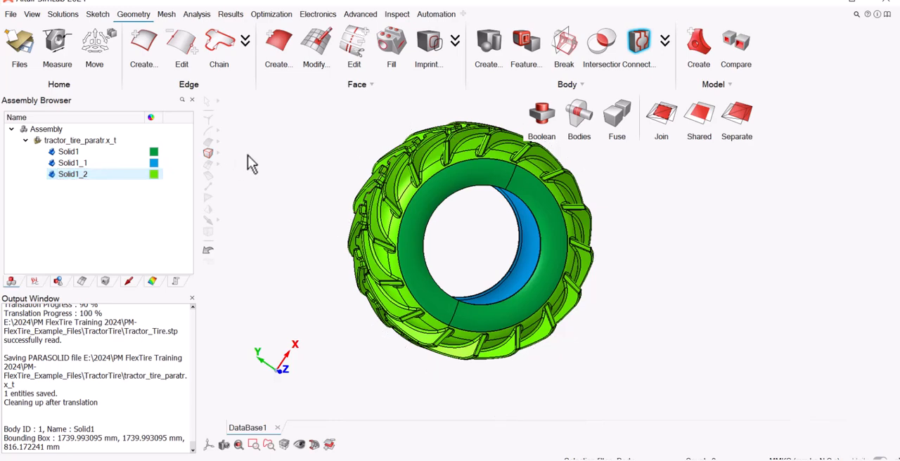
Combine Solid1, Solid1_1 and Solid1_2 with a CAD (Parasolid) Boolean that creates connected bodies.
{"action": "left_click", "coordinate": [543, 116]}
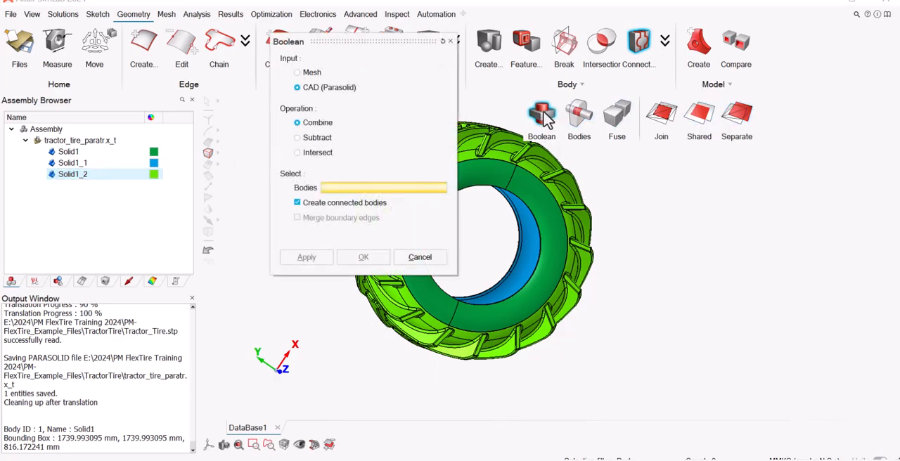
{"action": "left_click", "coordinate": [74, 163]}
{"action": "left_click", "coordinate": [68, 152]}
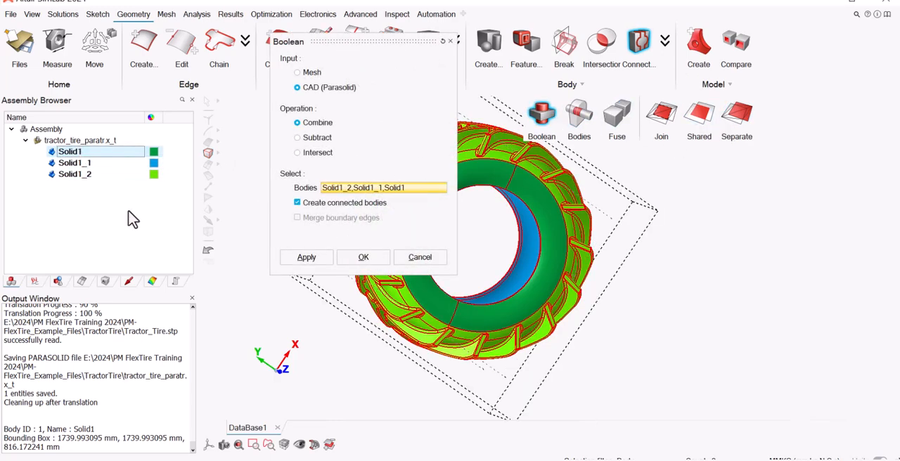
{"action": "left_click", "coordinate": [366, 262]}
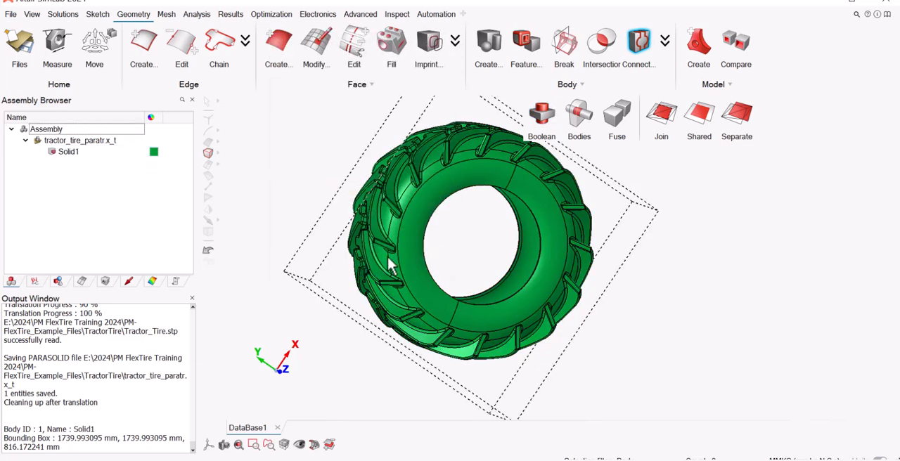
Select the split faces on the tire's front sidewall to examine the division, and clear the face selection.
{"action": "middle_click_drag", "start_coordinate": [475, 234], "coordinate": [477, 252]}
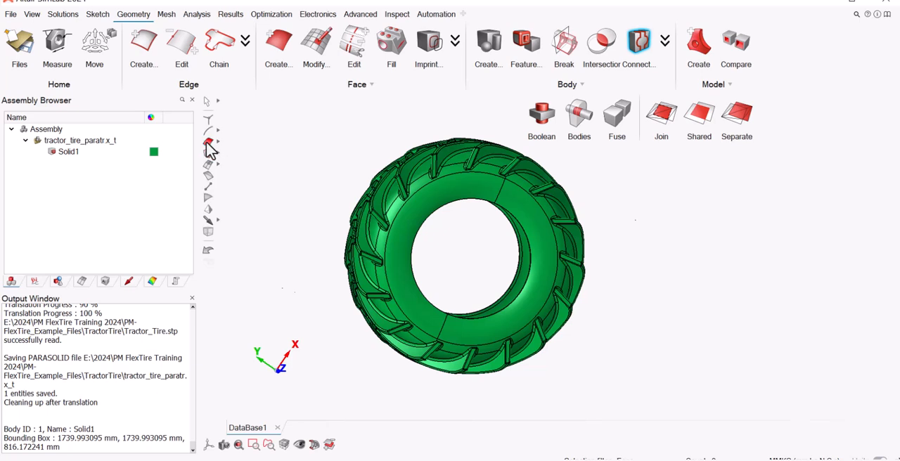
{"action": "left_click", "coordinate": [208, 142]}
{"action": "left_click", "coordinate": [428, 186]}
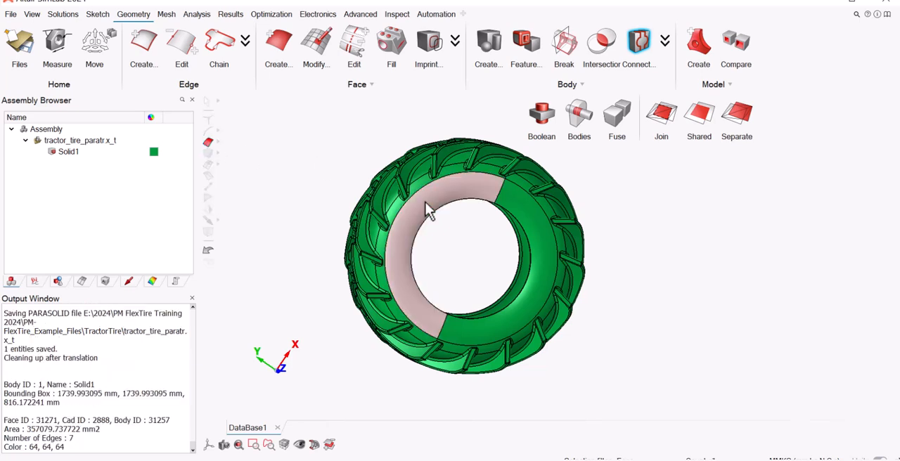
{"action": "left_click", "coordinate": [523, 198]}
{"action": "left_click", "coordinate": [526, 187]}
{"action": "left_click", "coordinate": [481, 239]}
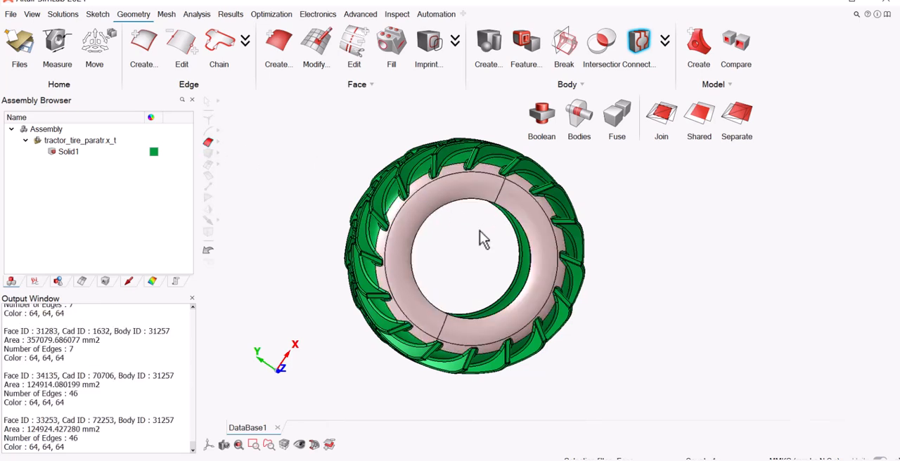
{"action": "right_click", "coordinate": [345, 157]}
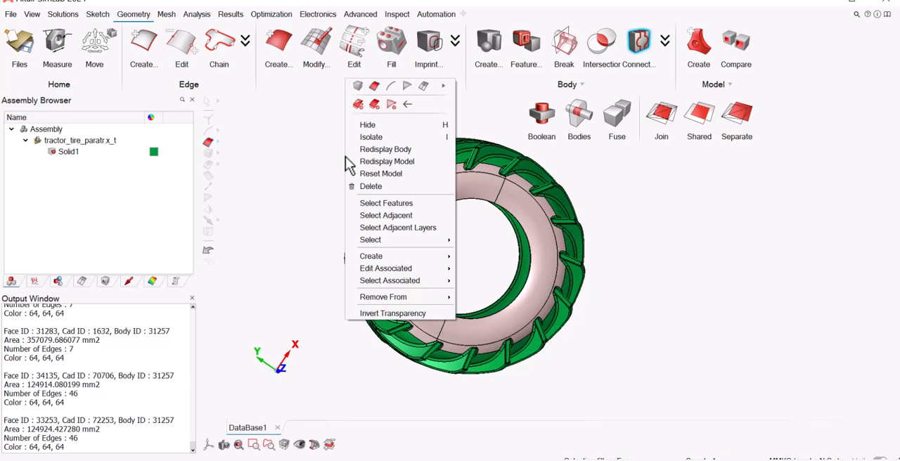
{"action": "left_click", "coordinate": [375, 106]}
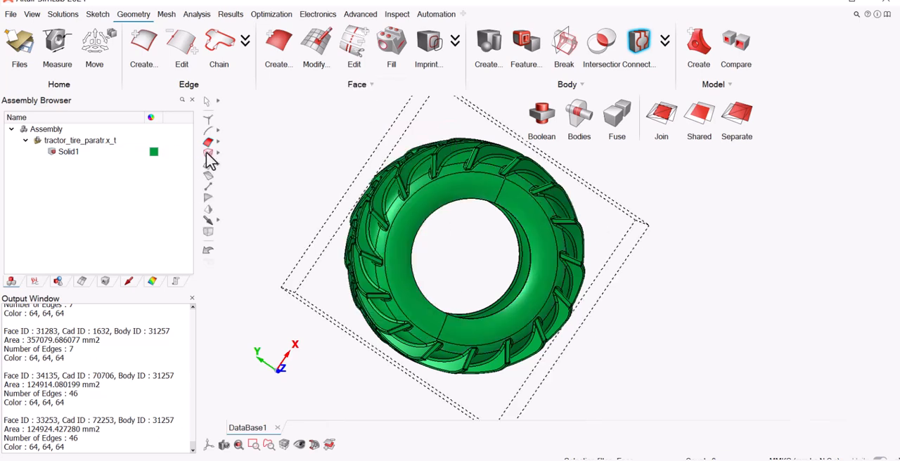
Select the tire body's faces inside a 660 mm radius cylinder about the Z axis and group them as Show_Faces.
{"action": "left_click", "coordinate": [207, 152]}
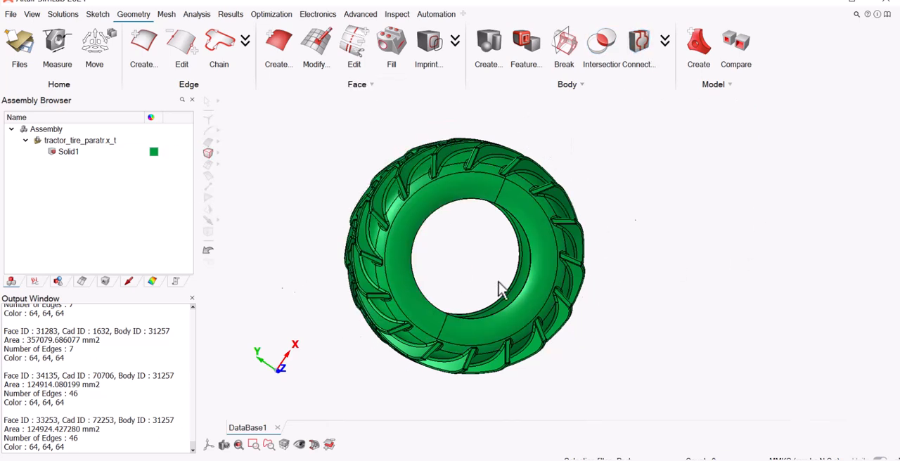
{"action": "middle_click_drag", "start_coordinate": [477, 253], "coordinate": [501, 255]}
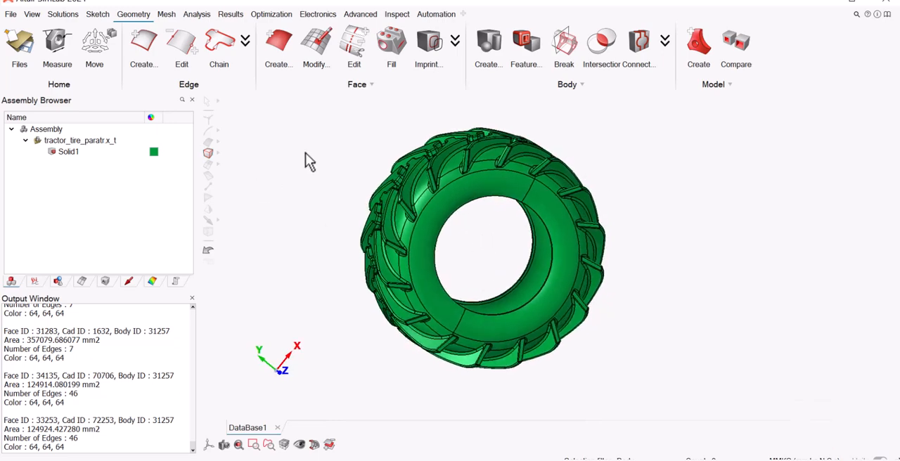
{"action": "left_click", "coordinate": [532, 180]}
{"action": "right_click", "coordinate": [533, 180]}
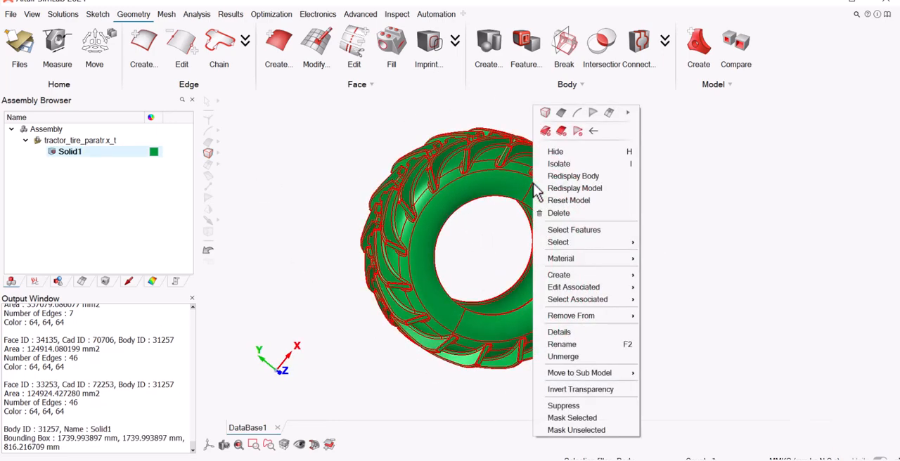
{"action": "mouse_move", "coordinate": [595, 241]}
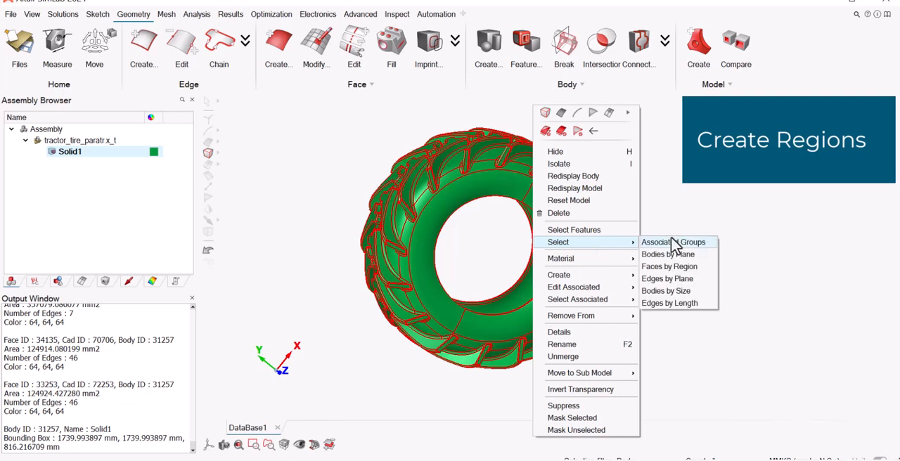
{"action": "left_click", "coordinate": [701, 271]}
{"action": "left_click", "coordinate": [409, 89]}
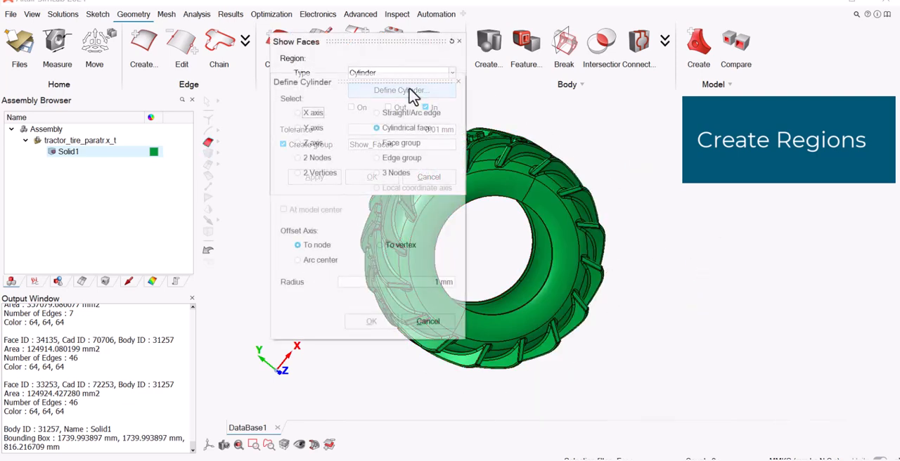
{"action": "left_click_drag", "start_coordinate": [439, 282], "coordinate": [433, 281]}
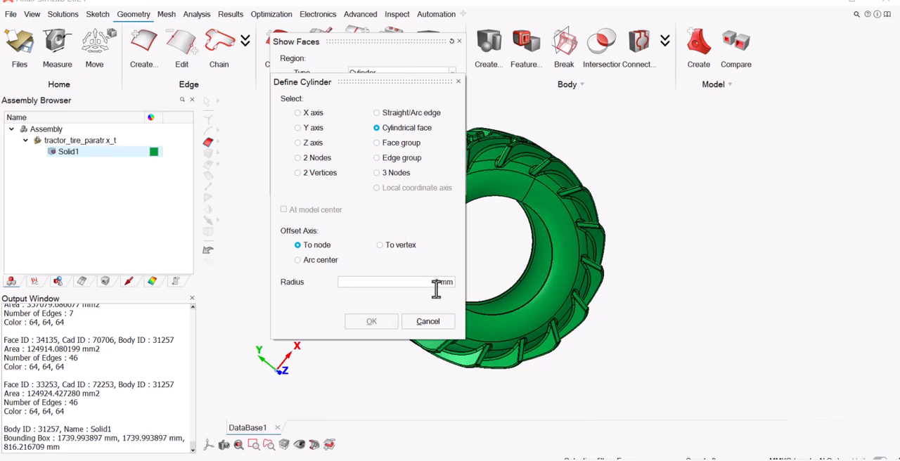
{"action": "left_click", "coordinate": [297, 143]}
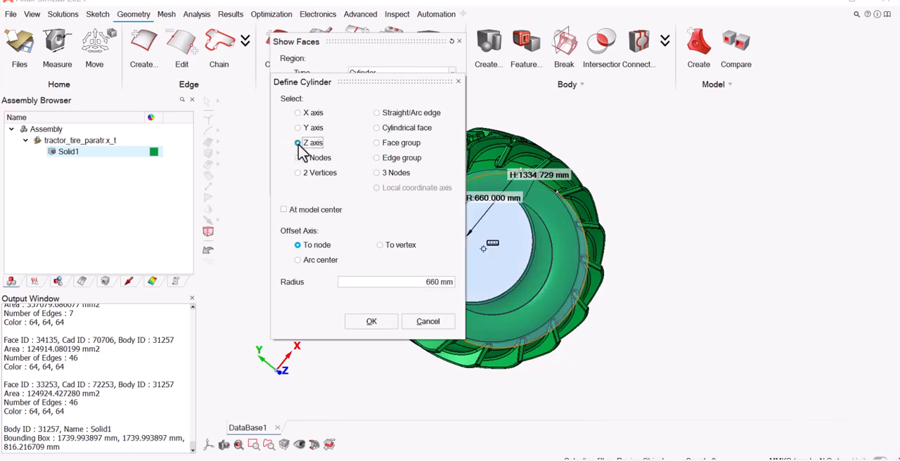
{"action": "left_click", "coordinate": [371, 321]}
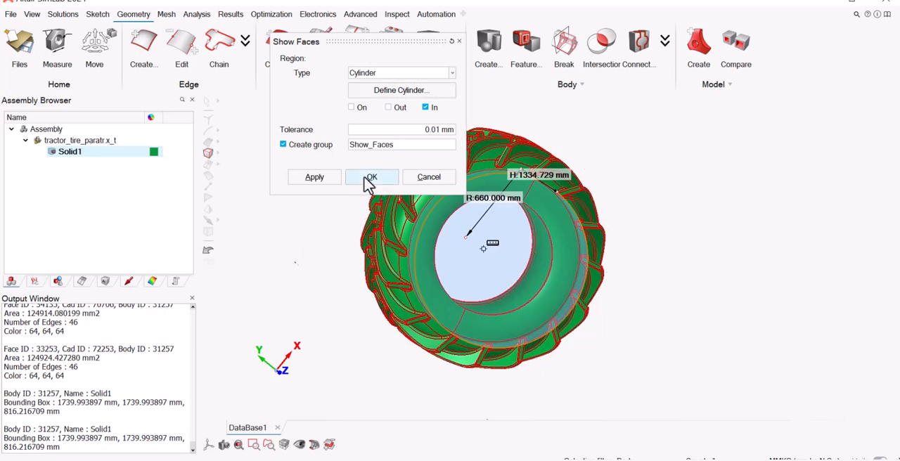
{"action": "left_click", "coordinate": [371, 180]}
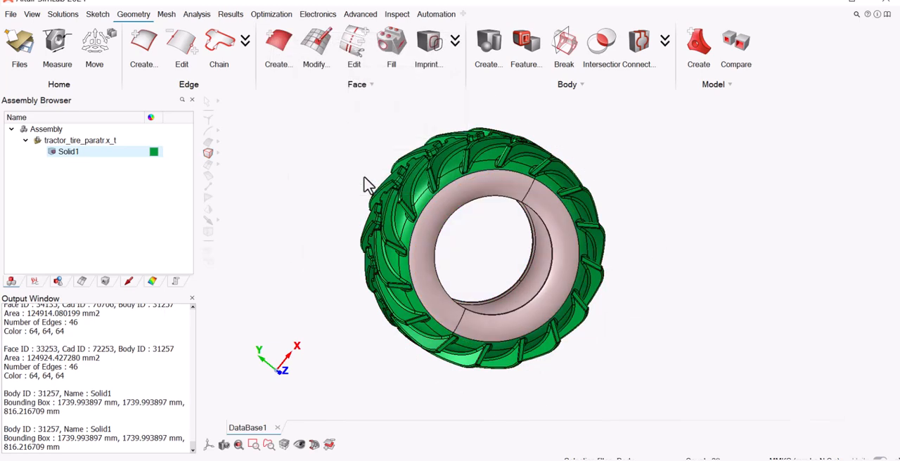
Hide the Solid1 body and display the Show_Faces face group by itself.
{"action": "left_click", "coordinate": [60, 152]}
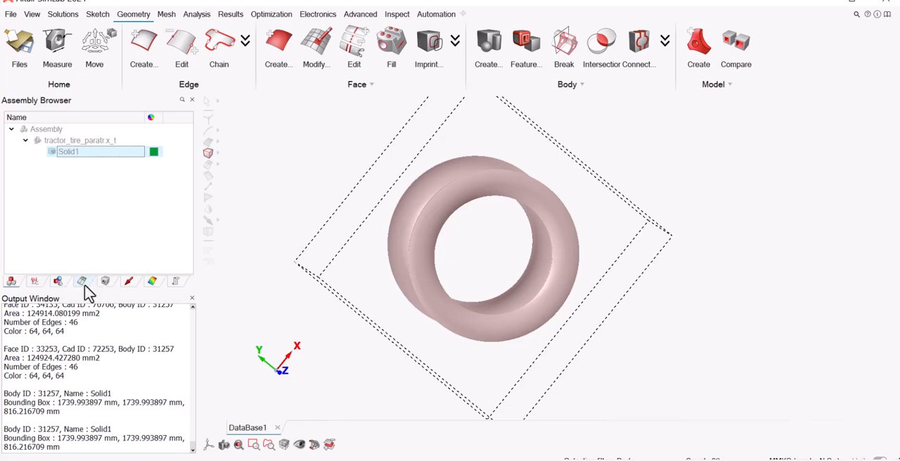
{"action": "left_click", "coordinate": [59, 282]}
{"action": "left_click", "coordinate": [64, 153]}
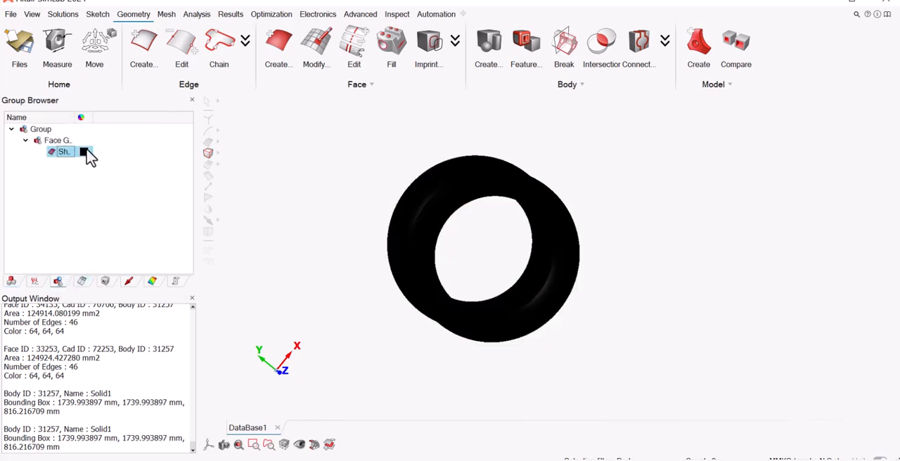
Change the Show_Faces group's colour to light green and widen the name column to read the group names.
{"action": "left_click", "coordinate": [84, 152]}
{"action": "left_click", "coordinate": [118, 177]}
{"action": "left_click", "coordinate": [328, 191]}
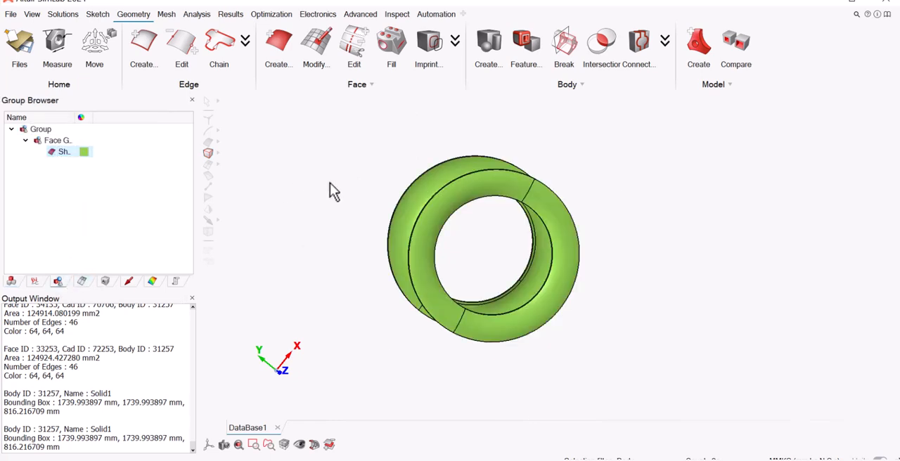
{"action": "left_click_drag", "start_coordinate": [77, 117], "coordinate": [140, 117]}
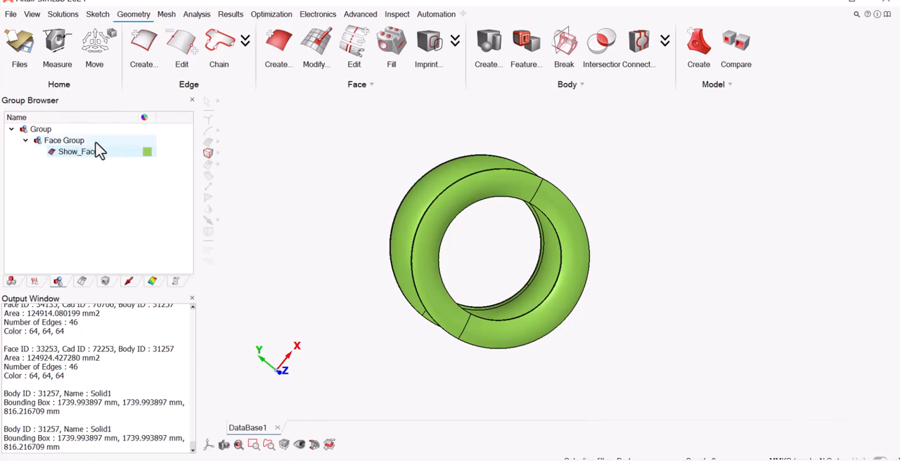
Rename the Show_Faces face group as Sidewall.
{"action": "double_click", "coordinate": [90, 152]}
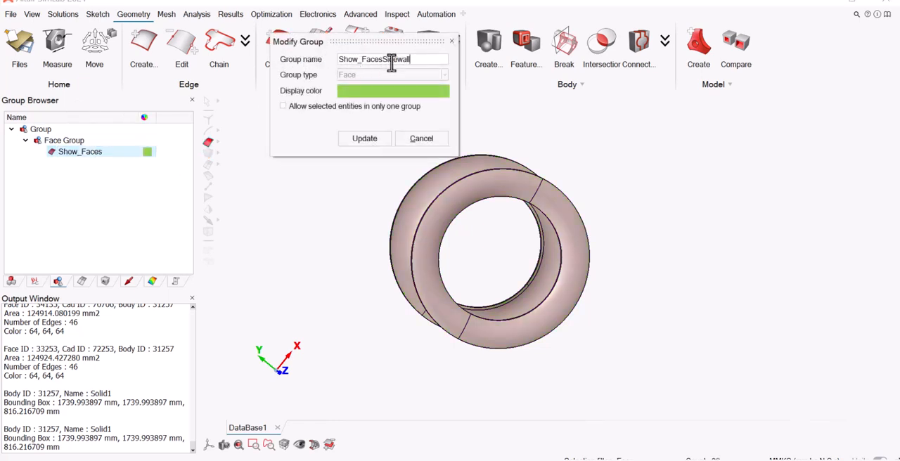
{"action": "left_click_drag", "start_coordinate": [411, 60], "coordinate": [336, 59]}
{"action": "type", "text": "Si"}
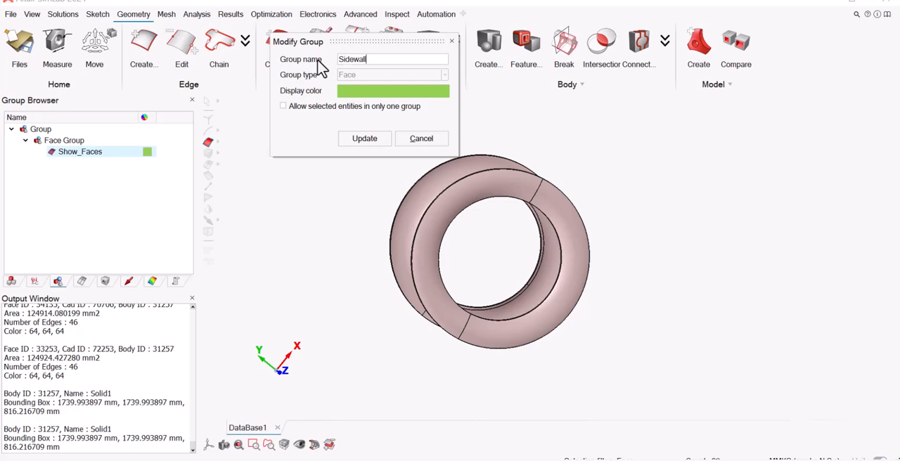
{"action": "left_click", "coordinate": [367, 139]}
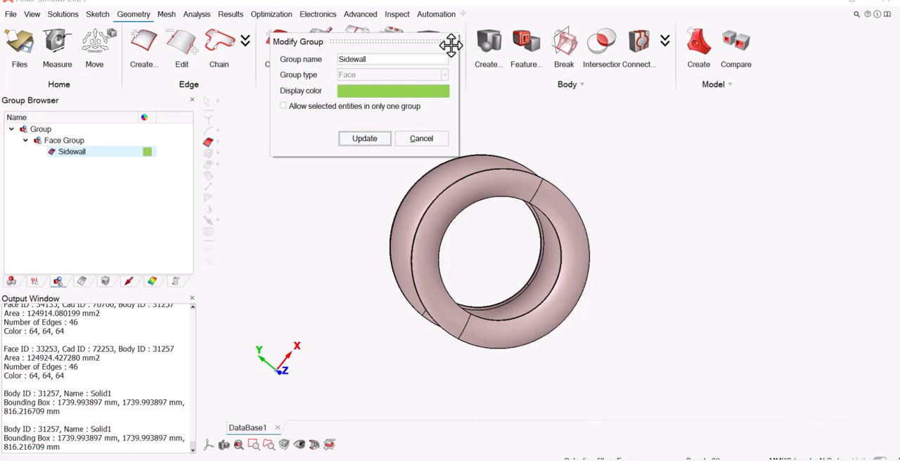
{"action": "left_click", "coordinate": [452, 42]}
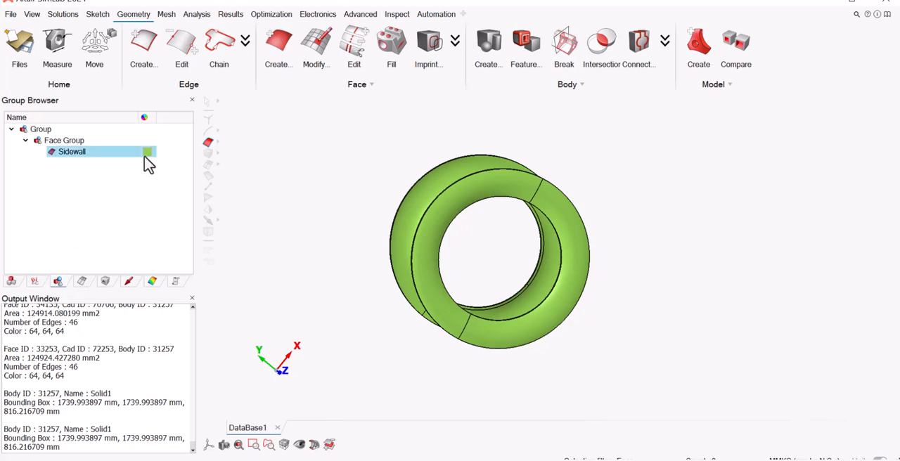
Hide the Sidewall face group and redisplay the Solid1 tire body.
{"action": "left_click", "coordinate": [52, 151]}
{"action": "left_click", "coordinate": [11, 282]}
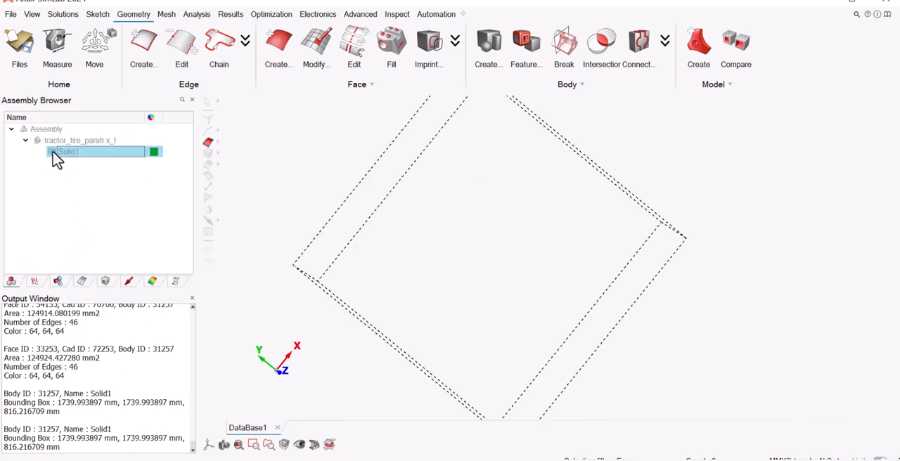
{"action": "left_click", "coordinate": [53, 152]}
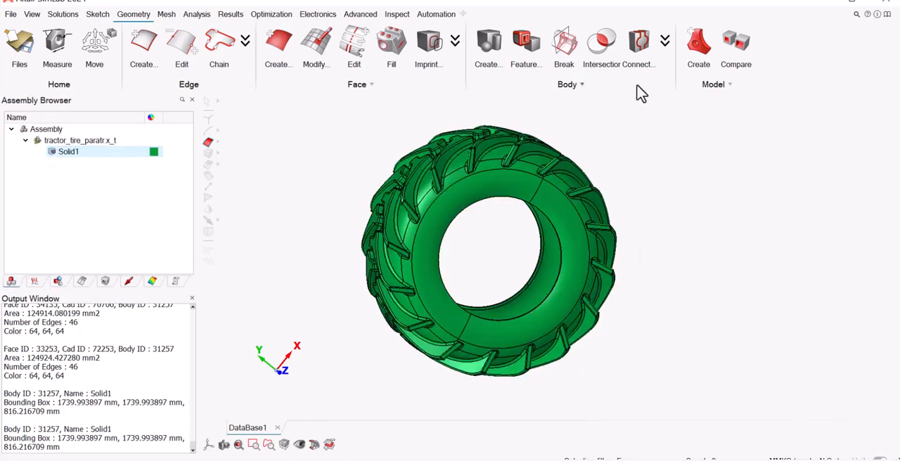
{"action": "left_click", "coordinate": [587, 181]}
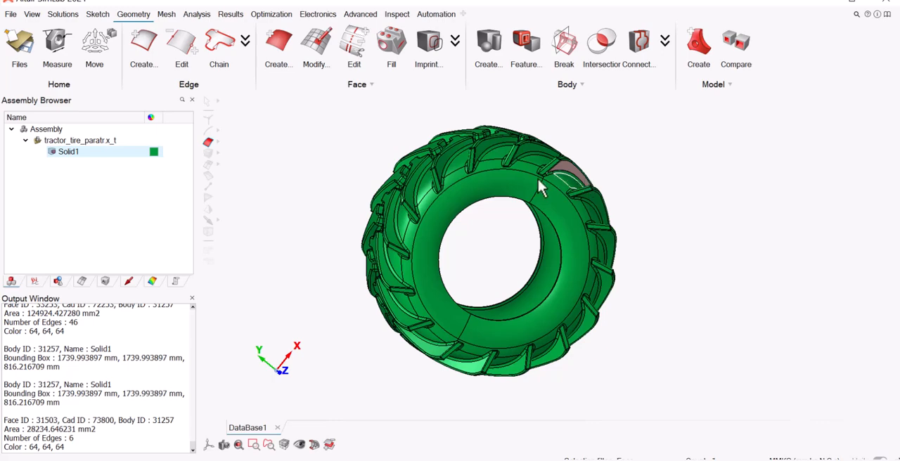
{"action": "right_click", "coordinate": [362, 150]}
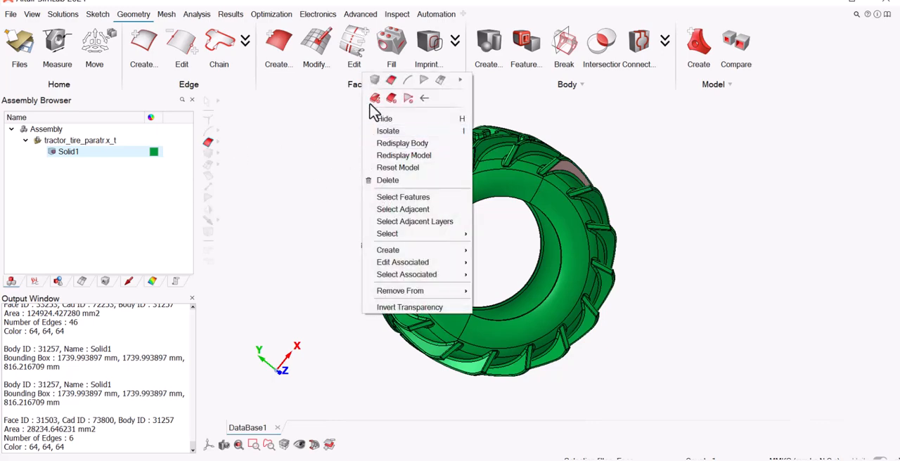
{"action": "left_click", "coordinate": [371, 96]}
Start selecting the Solid1 body's faces by region, with a 660 mm radius cylinder about the Y axis.
{"action": "left_click", "coordinate": [210, 154]}
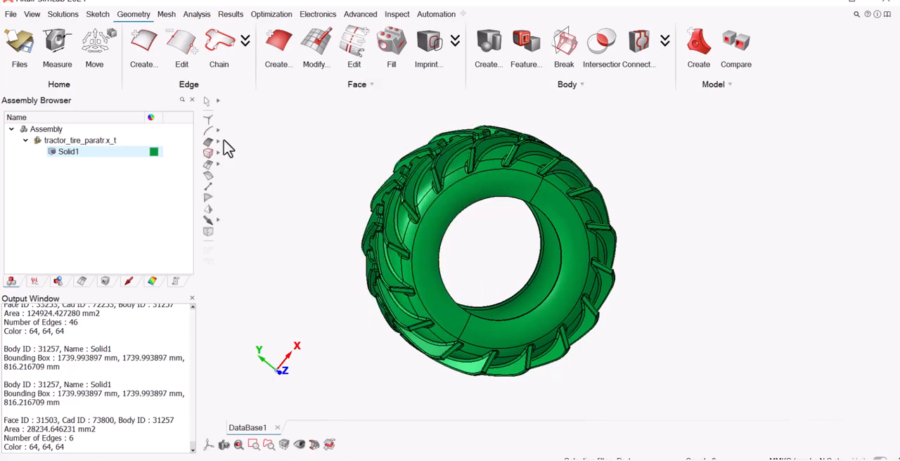
{"action": "left_click", "coordinate": [548, 189]}
{"action": "right_click", "coordinate": [548, 189]}
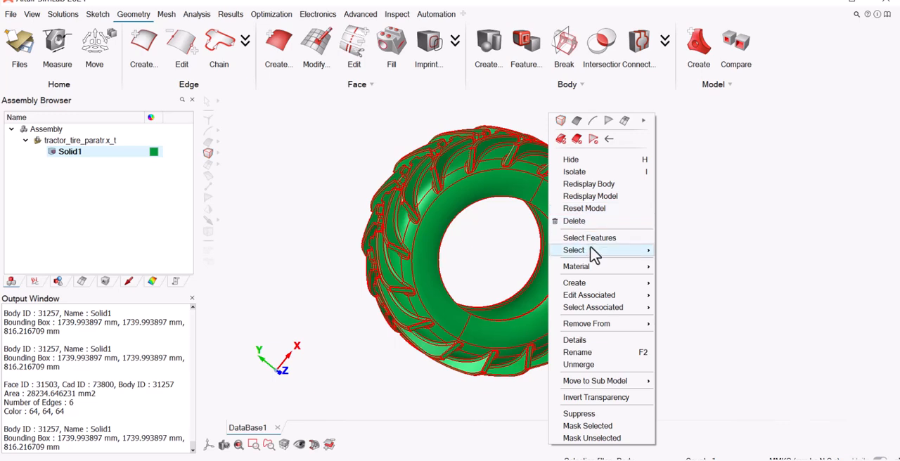
{"action": "mouse_move", "coordinate": [593, 252]}
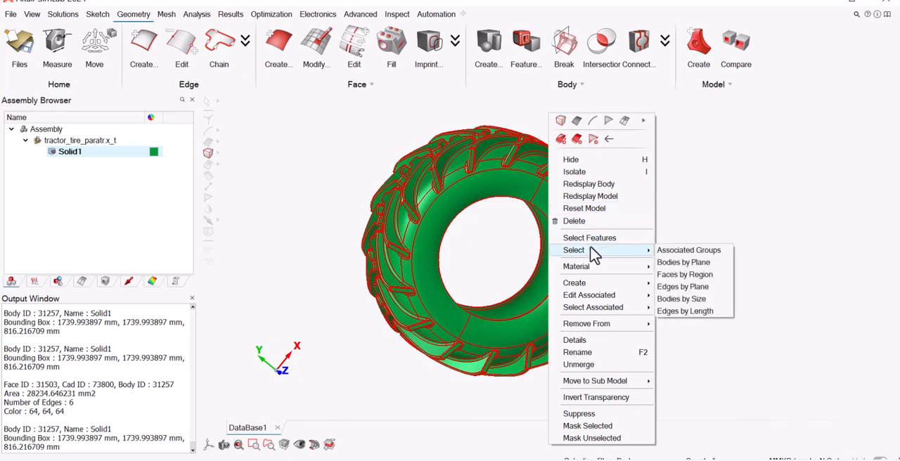
{"action": "left_click", "coordinate": [719, 276]}
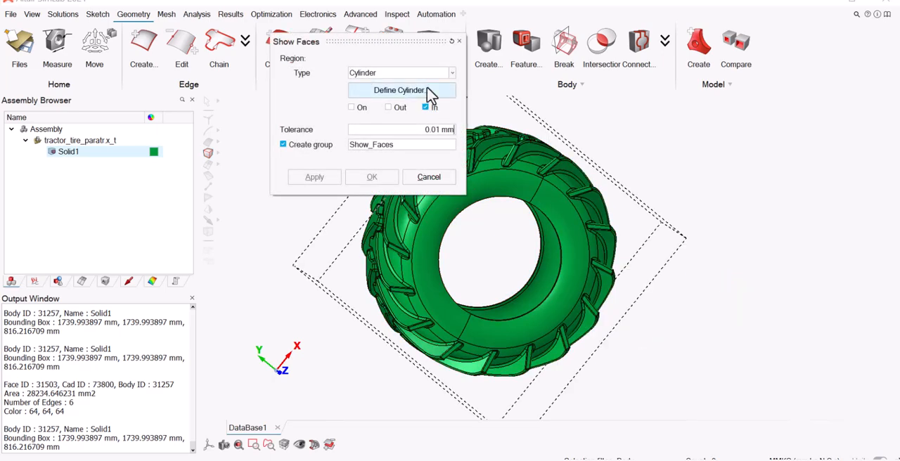
{"action": "left_click", "coordinate": [430, 95]}
{"action": "left_click", "coordinate": [312, 128]}
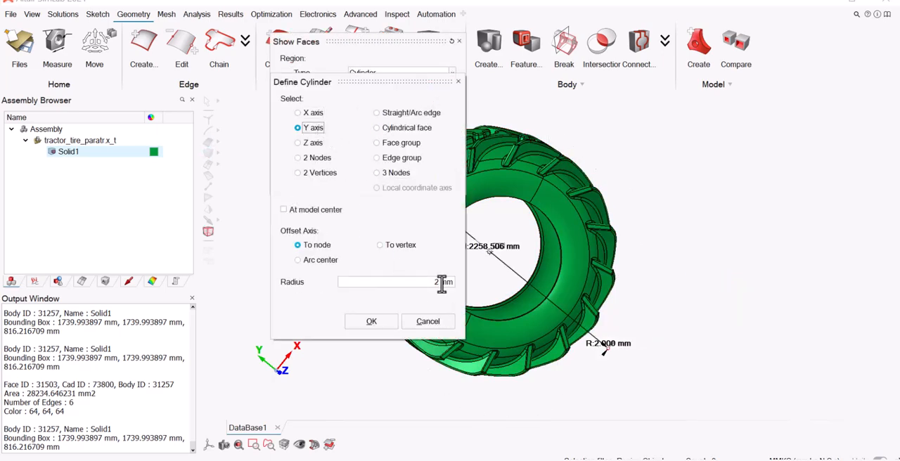
{"action": "type", "text": "660"}
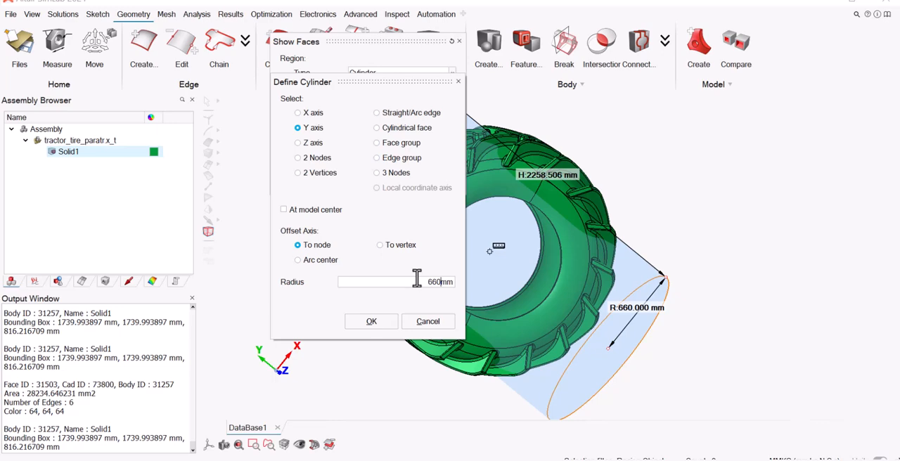
{"action": "left_click", "coordinate": [372, 323]}
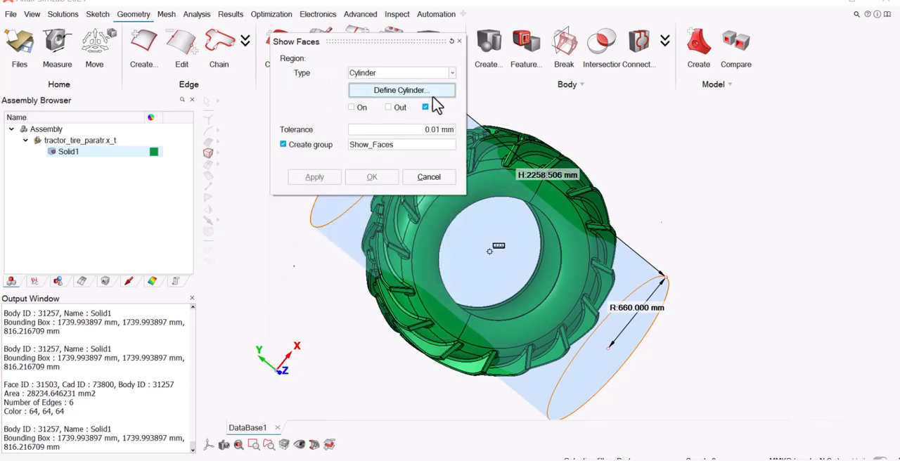
Change the cylinder's direction to the Z axis and group the tire faces outside it as Show_Faces.
{"action": "left_click", "coordinate": [430, 93]}
{"action": "left_click", "coordinate": [313, 142]}
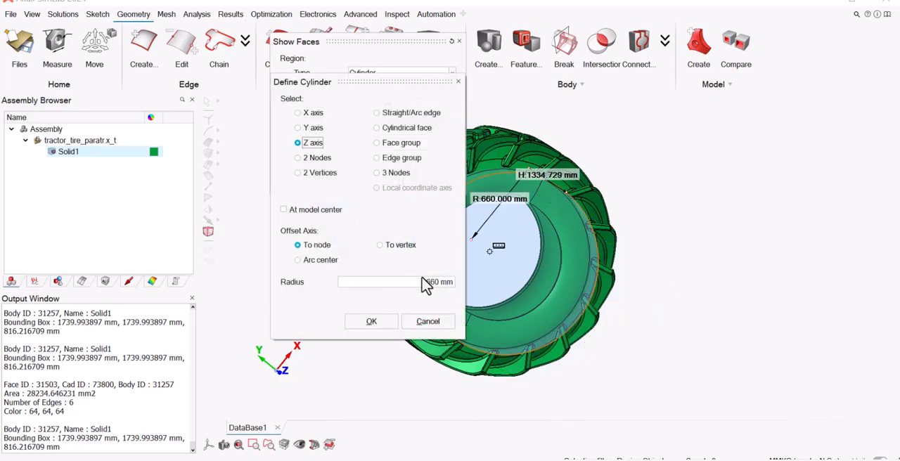
{"action": "left_click", "coordinate": [371, 321]}
{"action": "left_click", "coordinate": [386, 109]}
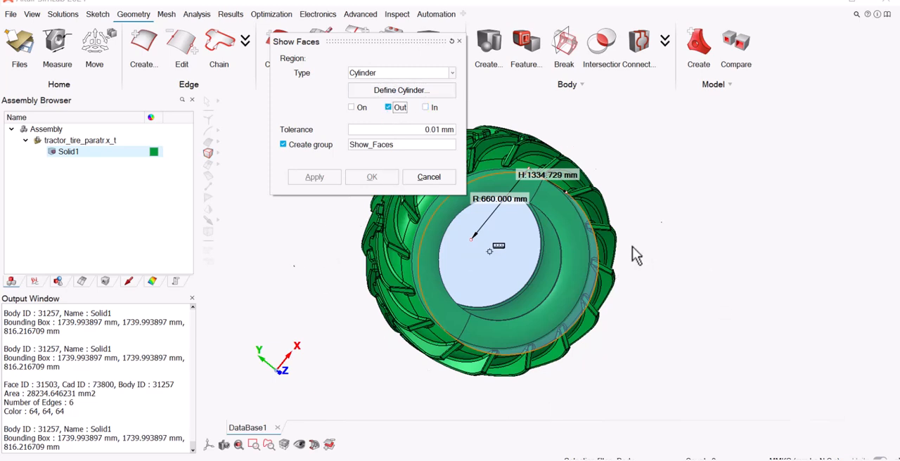
{"action": "left_click", "coordinate": [372, 179]}
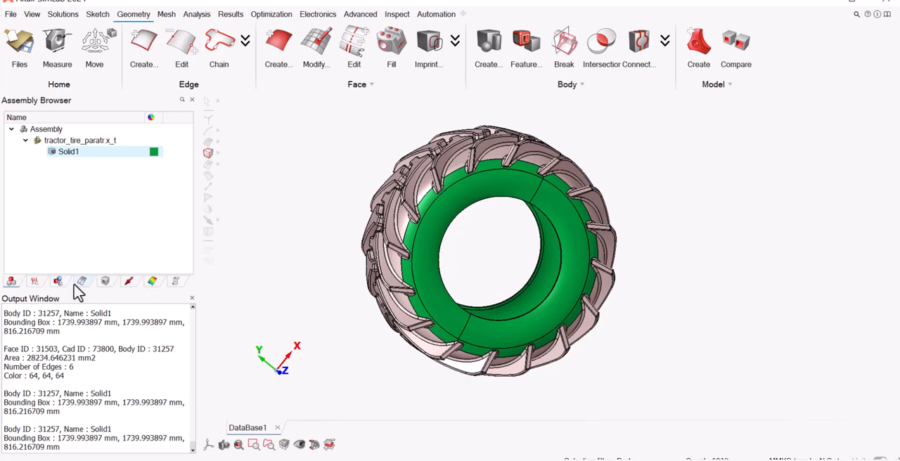
Display the new Show_Faces group by itself with Solid1 hidden and set the group's colour to dark yellow.
{"action": "left_click", "coordinate": [56, 159]}
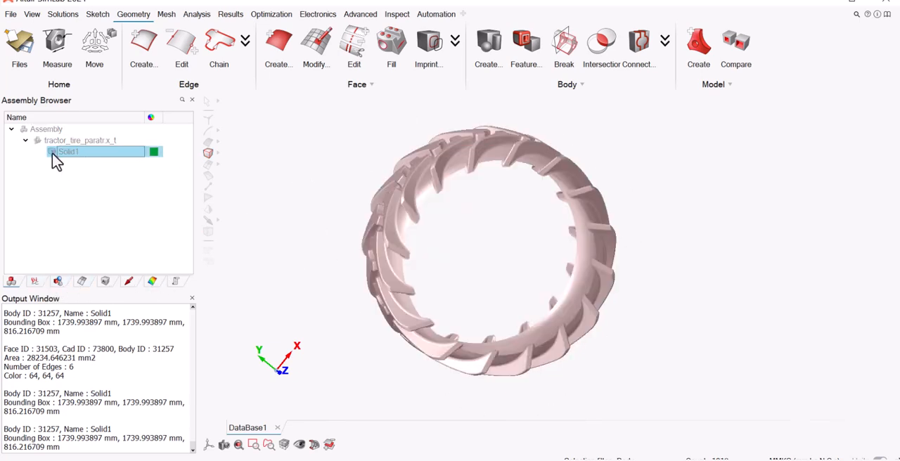
{"action": "left_click", "coordinate": [58, 282]}
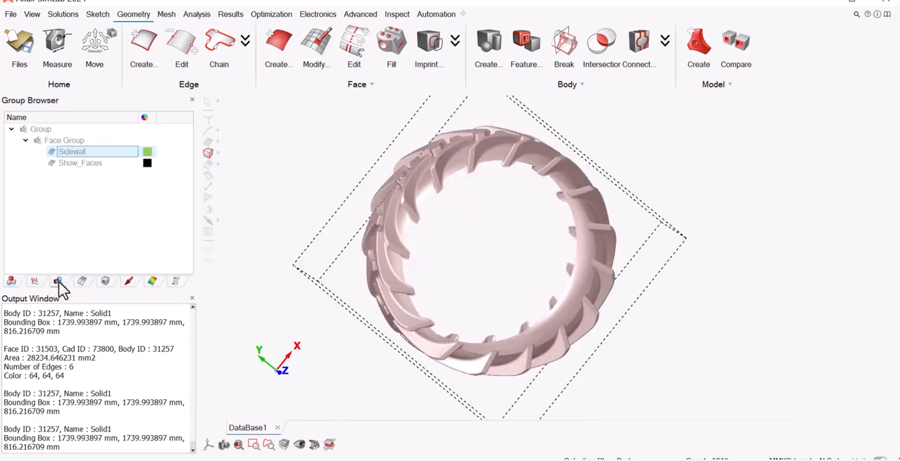
{"action": "left_click", "coordinate": [52, 152]}
{"action": "left_click", "coordinate": [52, 151]}
{"action": "left_click", "coordinate": [53, 163]}
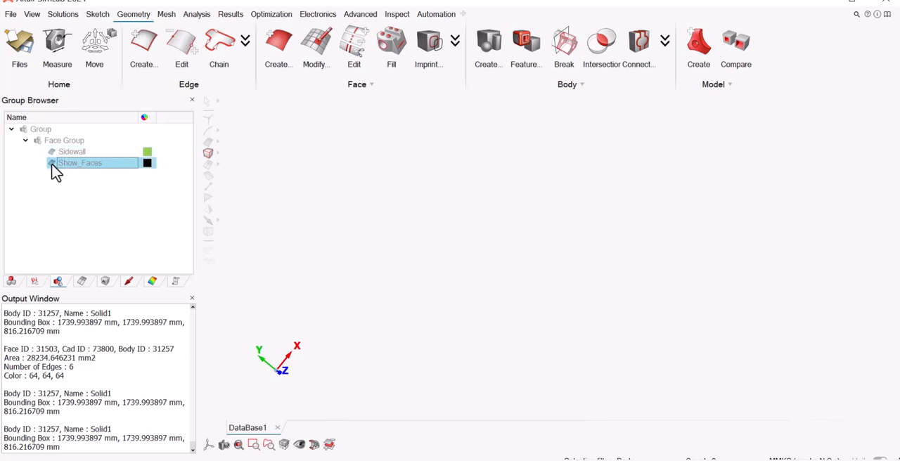
{"action": "left_click", "coordinate": [147, 163]}
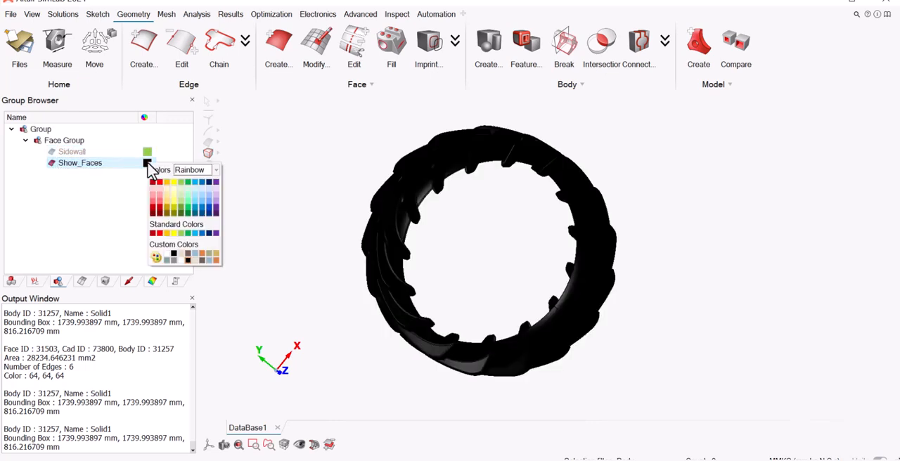
{"action": "left_click", "coordinate": [173, 208]}
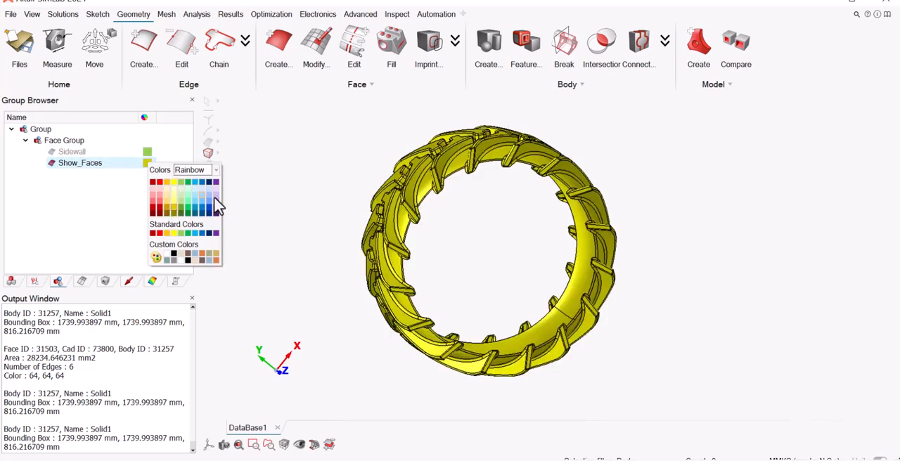
Rename the Show_Faces group as Lug and display the Sidewall group alongside it.
{"action": "double_click", "coordinate": [80, 167]}
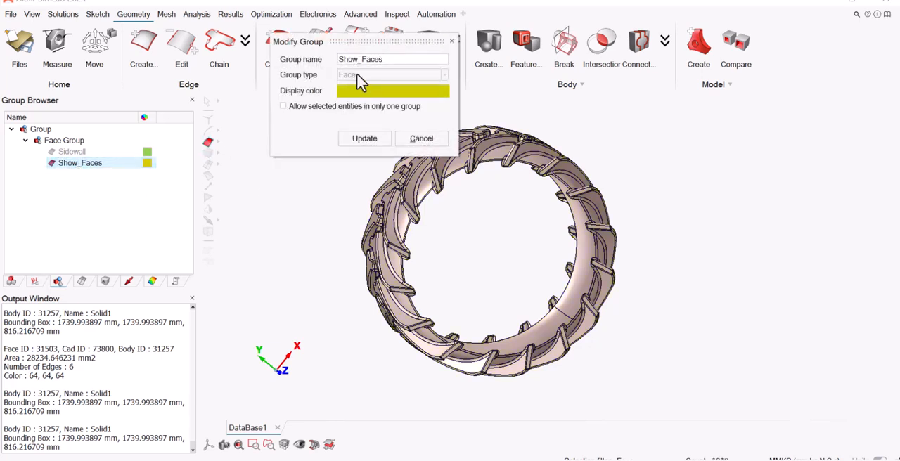
{"action": "double_click", "coordinate": [394, 60]}
{"action": "type", "text": "Lug"}
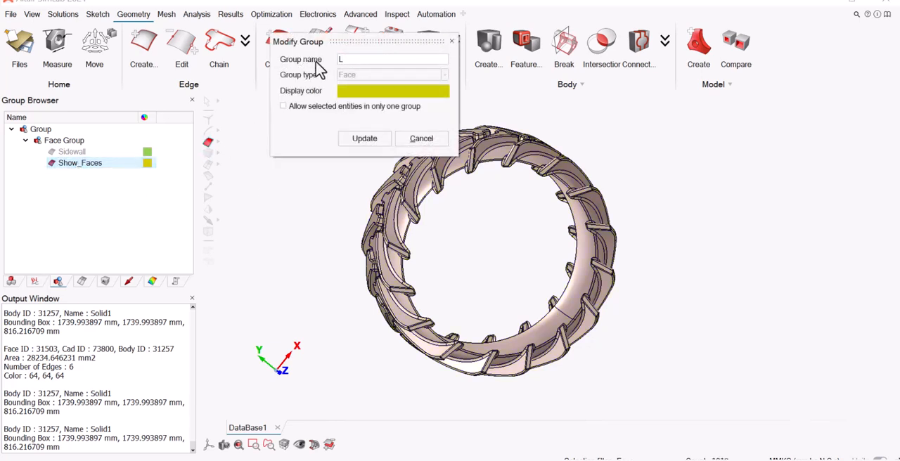
{"action": "left_click", "coordinate": [364, 139]}
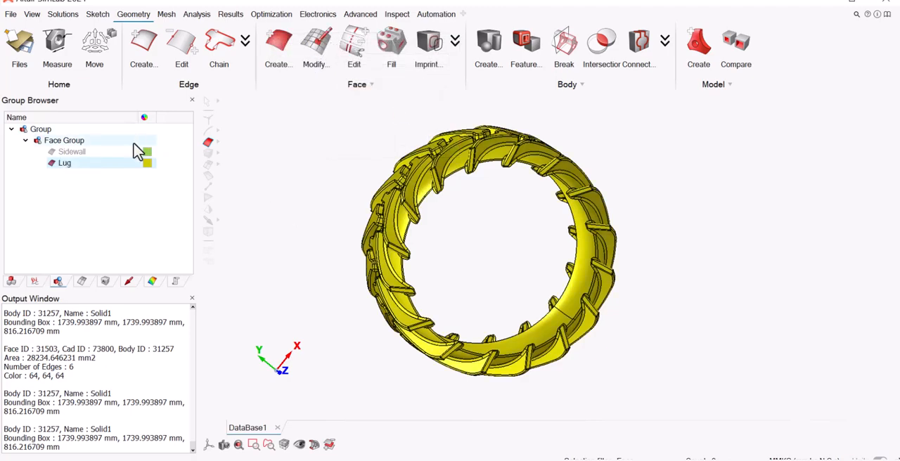
{"action": "left_click", "coordinate": [52, 152]}
{"action": "middle_click_drag", "start_coordinate": [314, 155], "coordinate": [307, 174]}
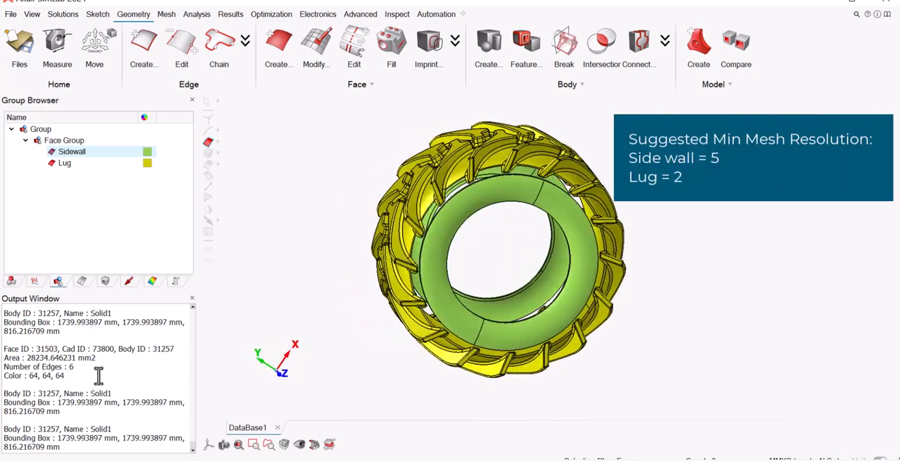
Redisplay the Solid1 body to compare it with the face groups, and hide the Lug and Sidewall groups.
{"action": "left_click", "coordinate": [11, 281]}
{"action": "left_click", "coordinate": [54, 153]}
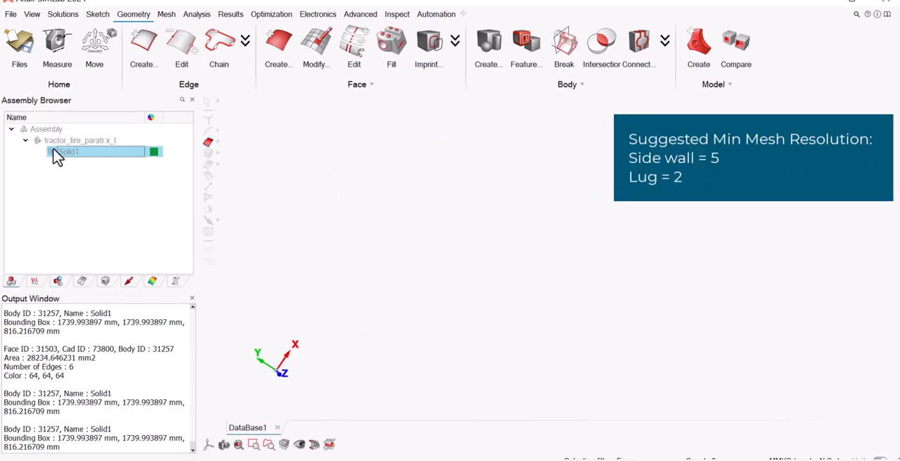
{"action": "left_click", "coordinate": [54, 153]}
{"action": "left_click", "coordinate": [58, 282]}
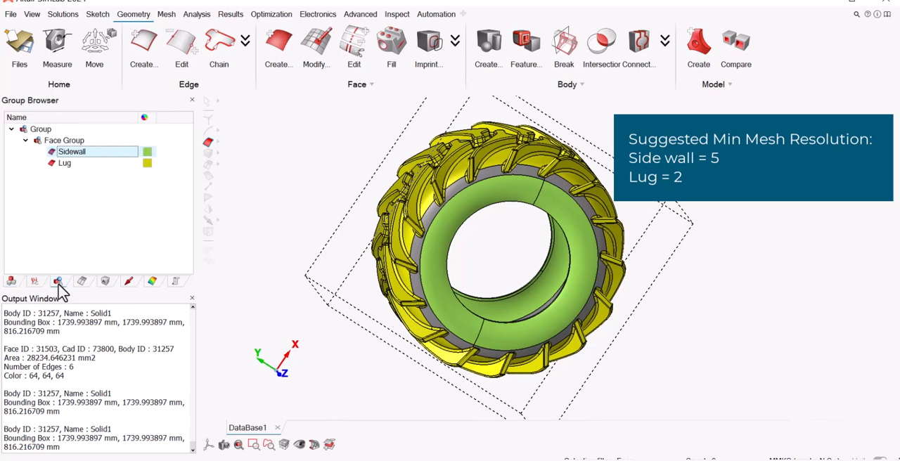
{"action": "left_click", "coordinate": [54, 163]}
{"action": "left_click", "coordinate": [52, 152]}
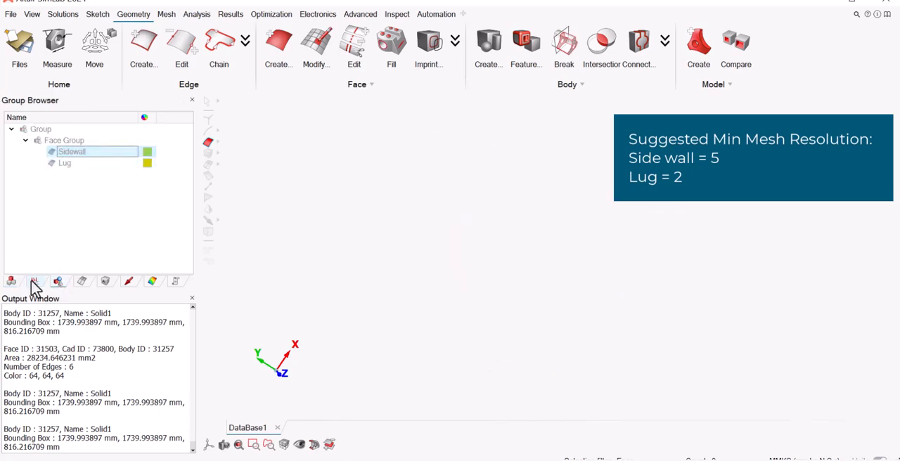
Hide the Solid1 body and display only the Lug and Sidewall face groups together.
{"action": "left_click", "coordinate": [12, 281]}
{"action": "left_click", "coordinate": [54, 153]}
{"action": "left_click", "coordinate": [52, 153]}
{"action": "left_click", "coordinate": [52, 153]}
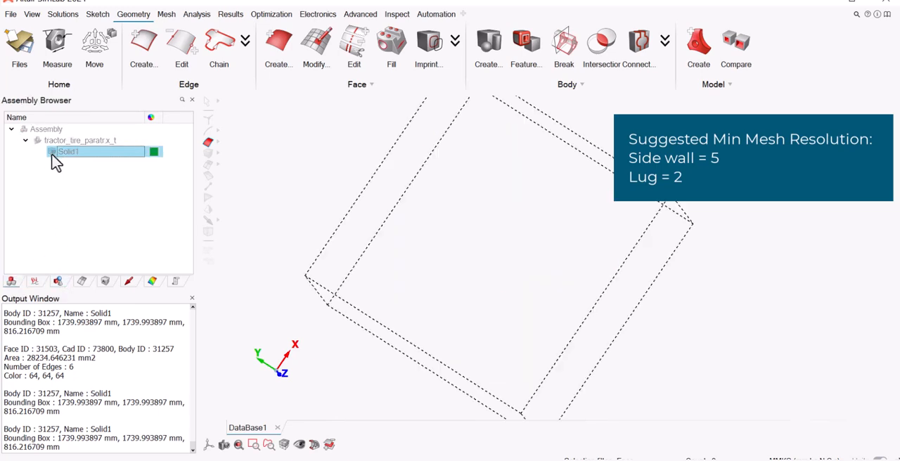
{"action": "left_click", "coordinate": [58, 281]}
{"action": "left_click", "coordinate": [52, 163]}
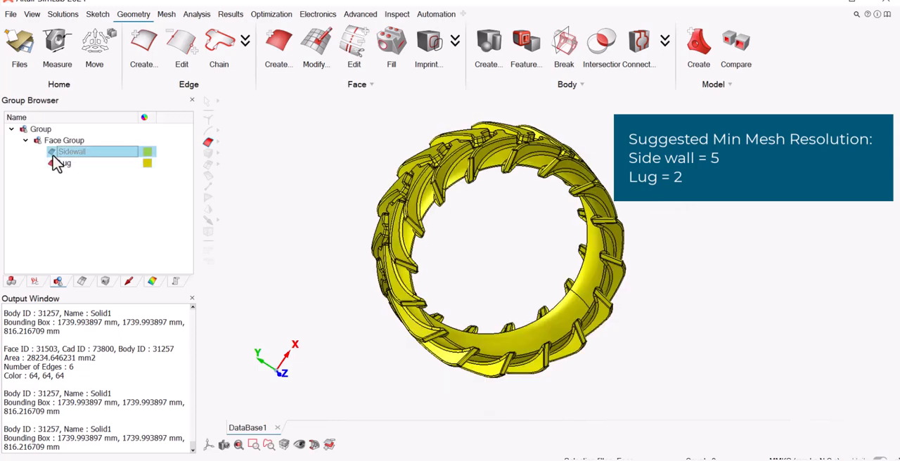
{"action": "left_click", "coordinate": [52, 152]}
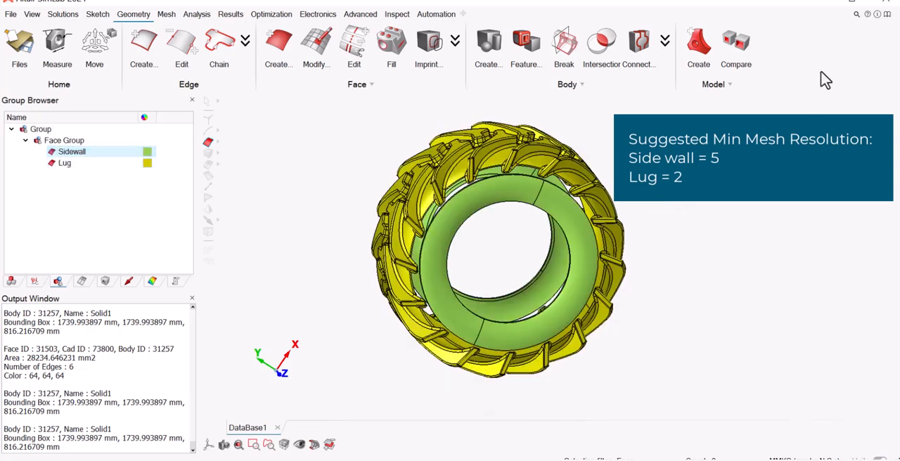
{"action": "middle_click_drag", "start_coordinate": [507, 235], "coordinate": [527, 261]}
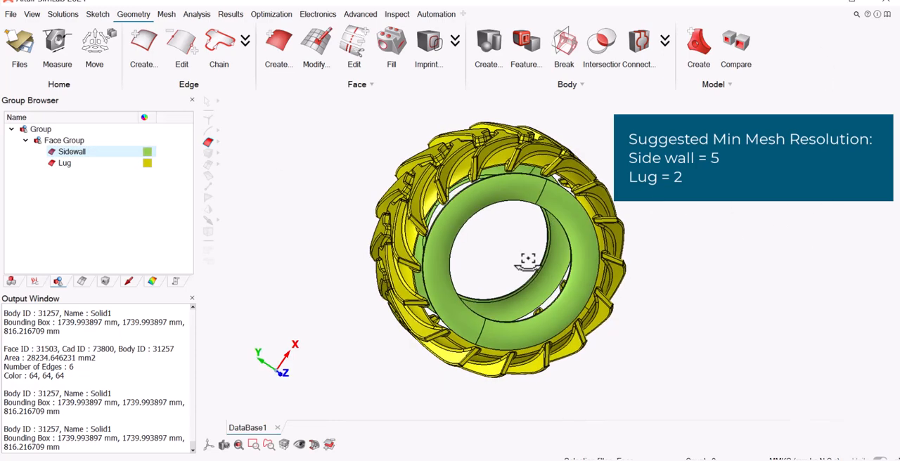
Define a face mesh control named Lug with an average element size of 30 mm.
{"action": "left_click", "coordinate": [166, 14]}
{"action": "left_click", "coordinate": [153, 44]}
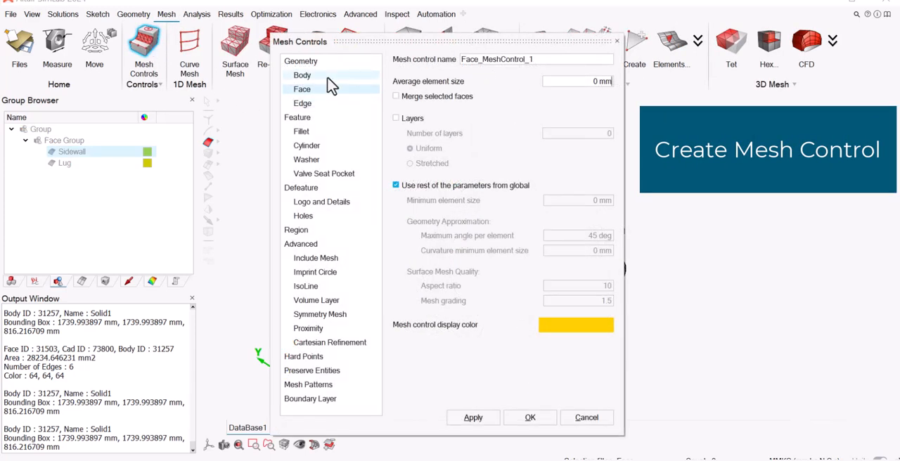
{"action": "left_click_drag", "start_coordinate": [394, 41], "coordinate": [350, 63]}
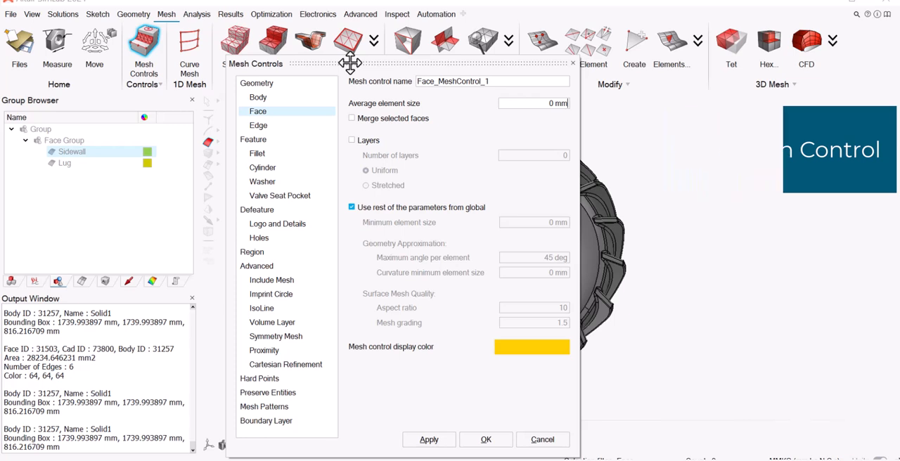
{"action": "left_click", "coordinate": [285, 115]}
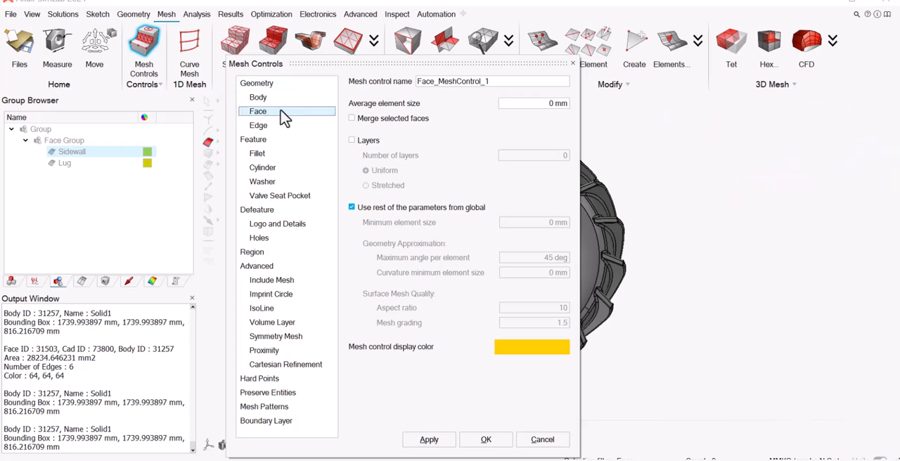
{"action": "left_click", "coordinate": [554, 105]}
{"action": "left_click_drag", "start_coordinate": [503, 83], "coordinate": [377, 80]}
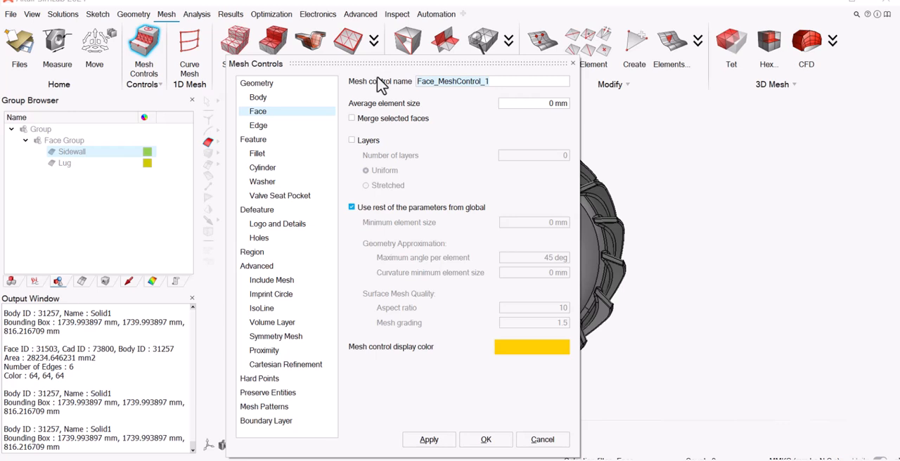
{"action": "type", "text": "Lug"}
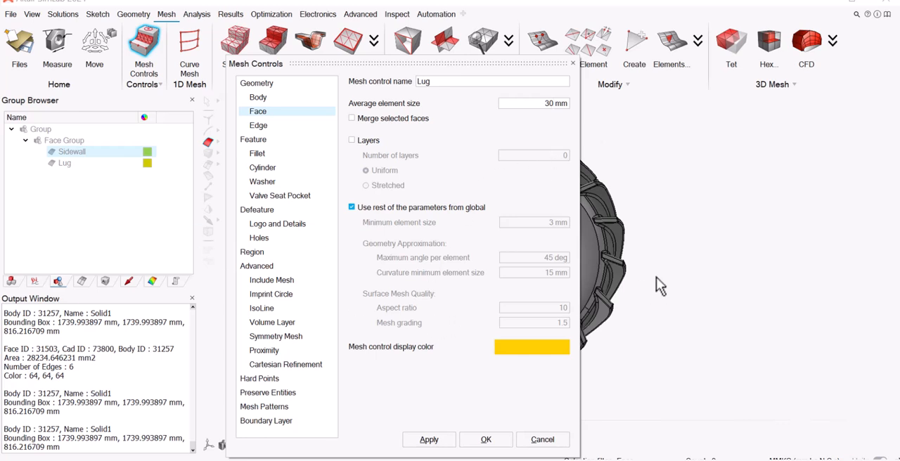
Assign the Lug face group to the Lug mesh control and create the control.
{"action": "left_click_drag", "start_coordinate": [474, 64], "coordinate": [749, 97]}
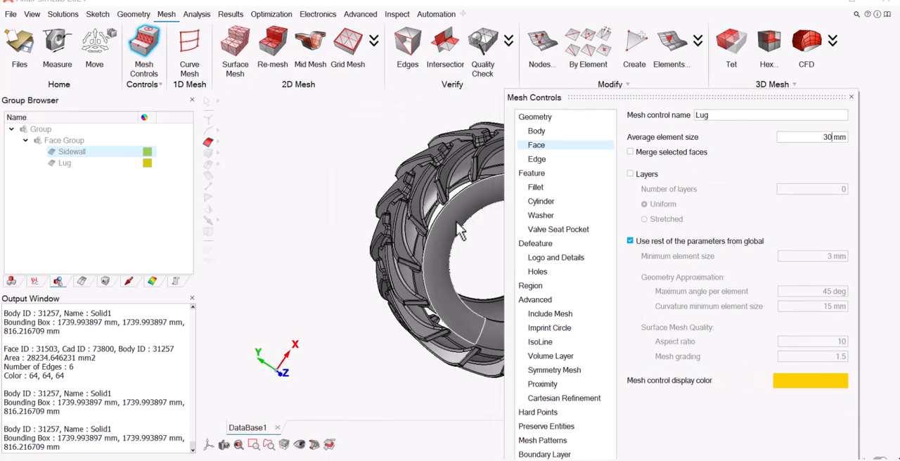
{"action": "left_click", "coordinate": [66, 167]}
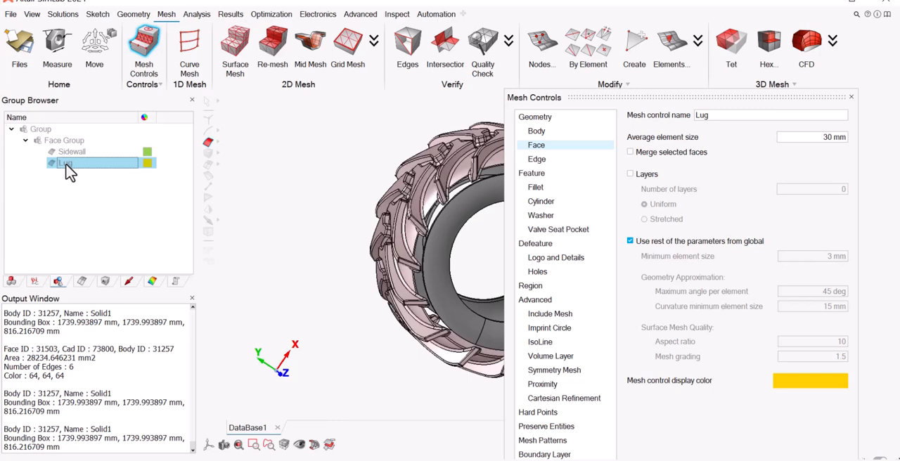
{"action": "left_click_drag", "start_coordinate": [755, 99], "coordinate": [602, 43]}
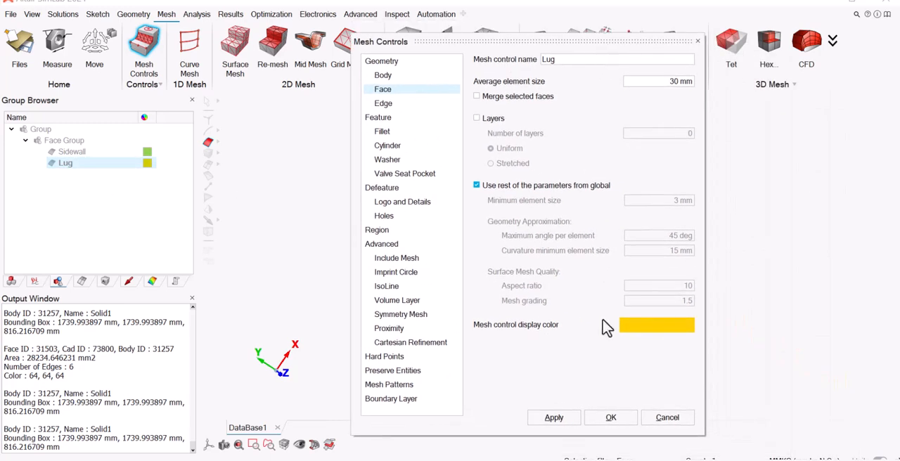
{"action": "left_click", "coordinate": [611, 418]}
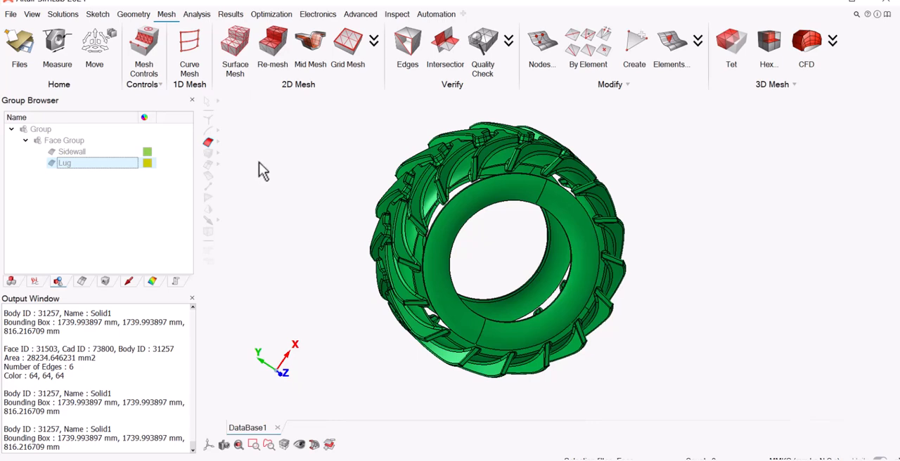
Define a second face mesh control named Sidewall with an average element size of 60 mm.
{"action": "left_click", "coordinate": [144, 44]}
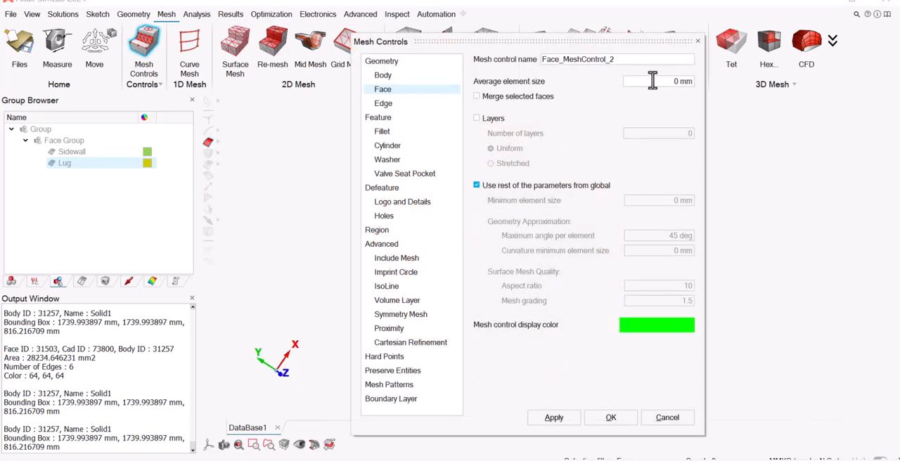
{"action": "left_click_drag", "start_coordinate": [503, 43], "coordinate": [489, 65]}
{"action": "left_click_drag", "start_coordinate": [607, 79], "coordinate": [462, 85]}
{"action": "type", "text": "Si"}
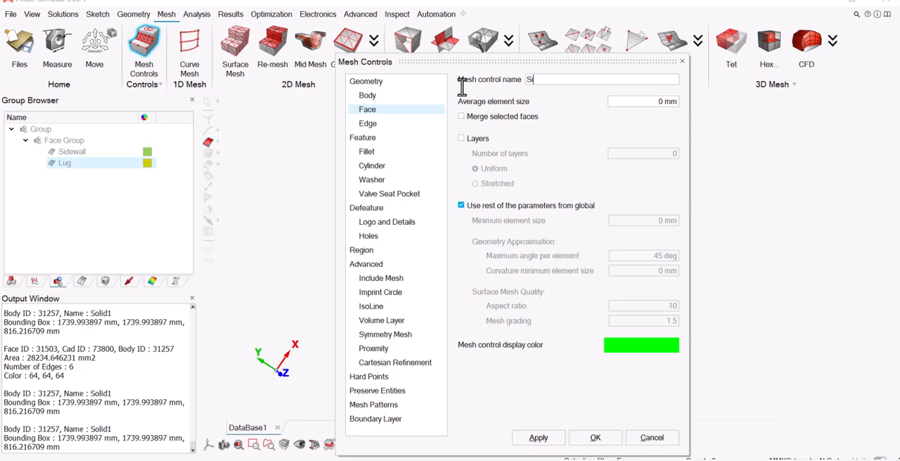
{"action": "type", "text": "dewall"}
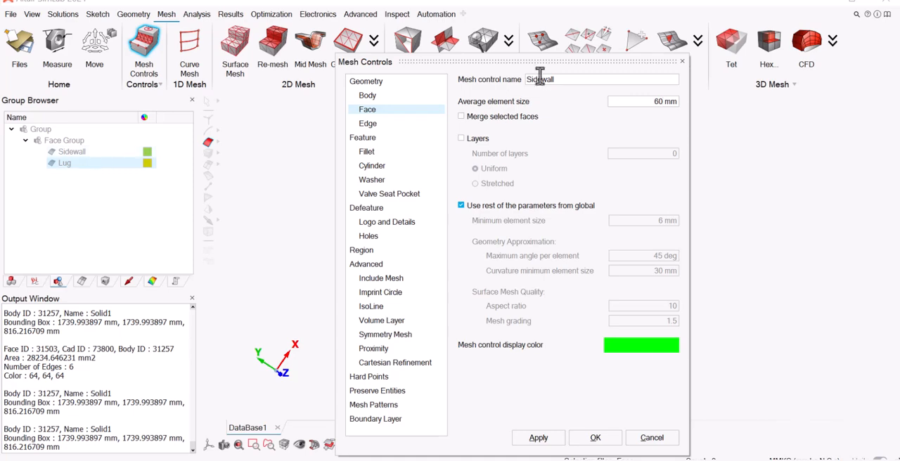
Assign the Sidewall face group to the Sidewall mesh control and create the control.
{"action": "left_click_drag", "start_coordinate": [535, 62], "coordinate": [754, 82]}
{"action": "double_click", "coordinate": [66, 152]}
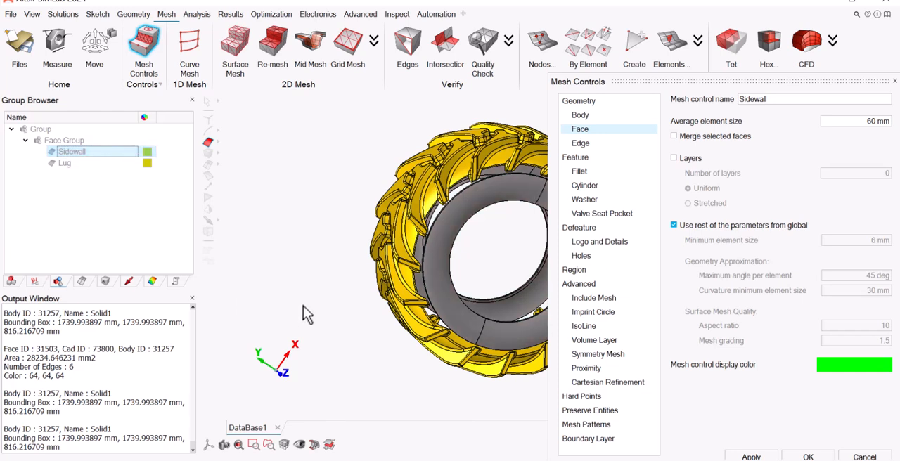
{"action": "left_click", "coordinate": [808, 457]}
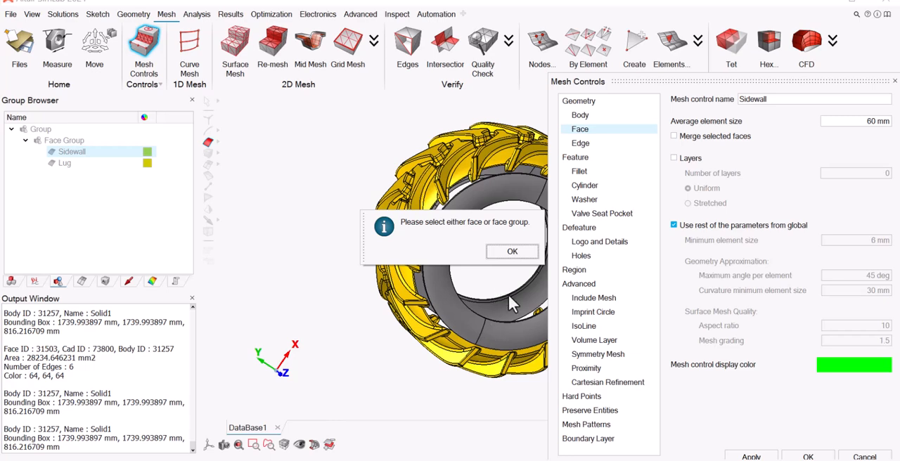
{"action": "left_click", "coordinate": [512, 252]}
{"action": "left_click", "coordinate": [72, 153]}
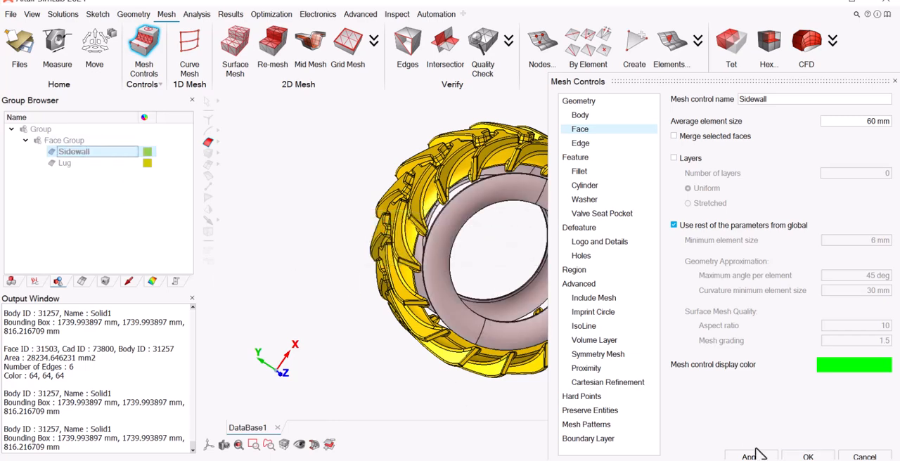
{"action": "left_click", "coordinate": [808, 457]}
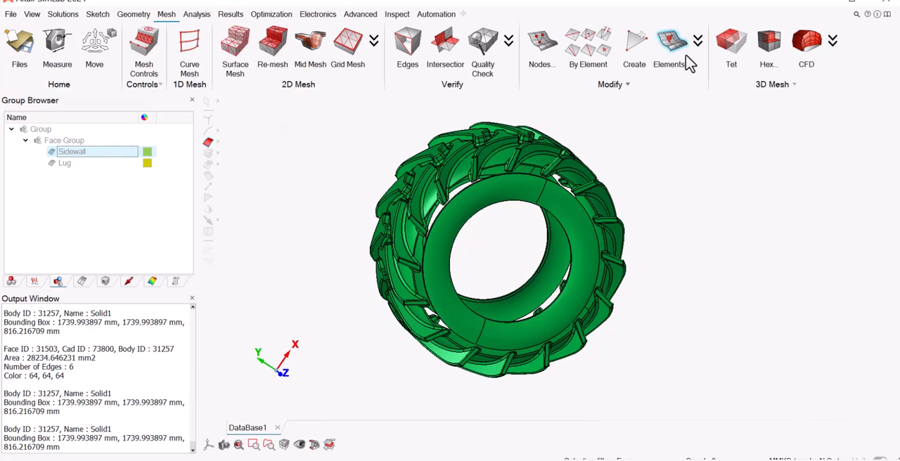
Review the average element sizes of the Lug and Sidewall local mesh controls, and close their settings without changes.
{"action": "left_click", "coordinate": [81, 282]}
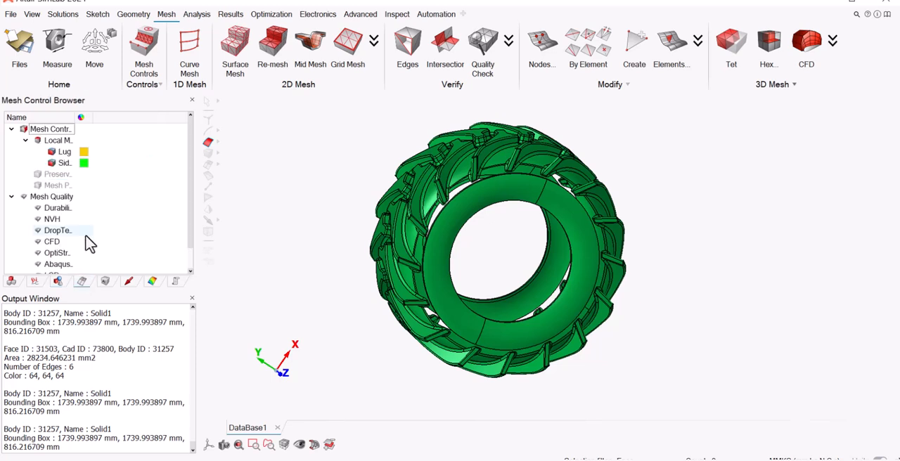
{"action": "left_click_drag", "start_coordinate": [88, 117], "coordinate": [155, 117]}
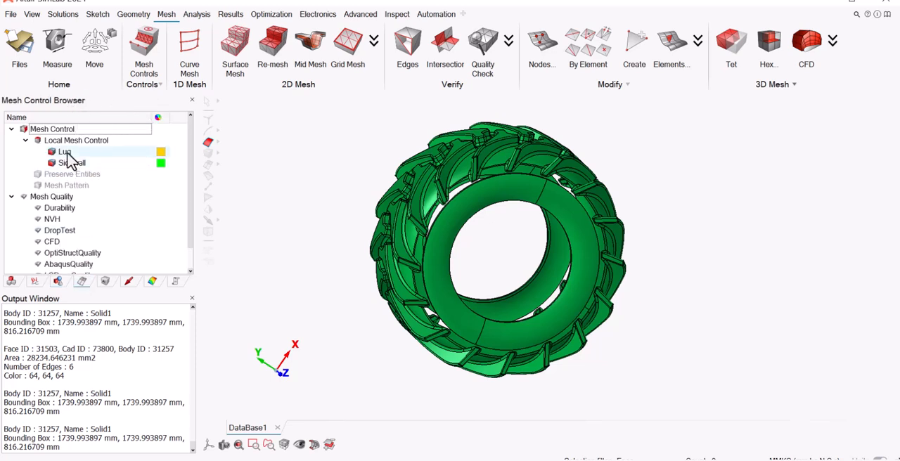
{"action": "double_click", "coordinate": [65, 153]}
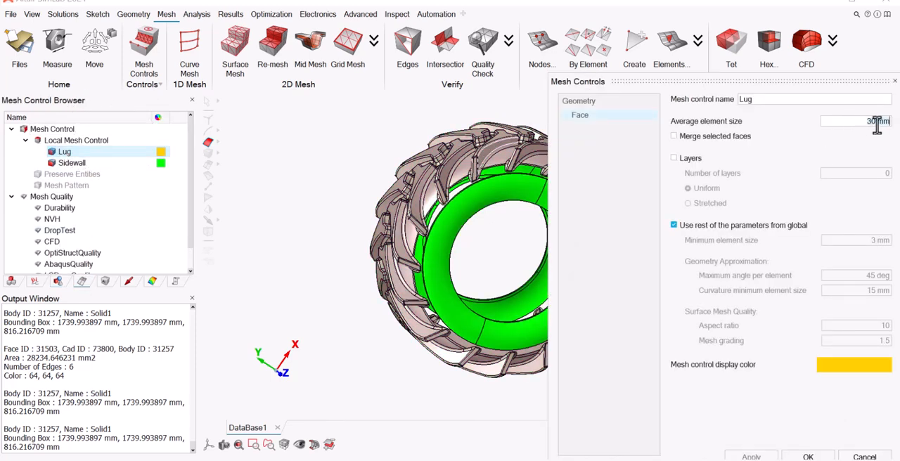
{"action": "left_click", "coordinate": [879, 121]}
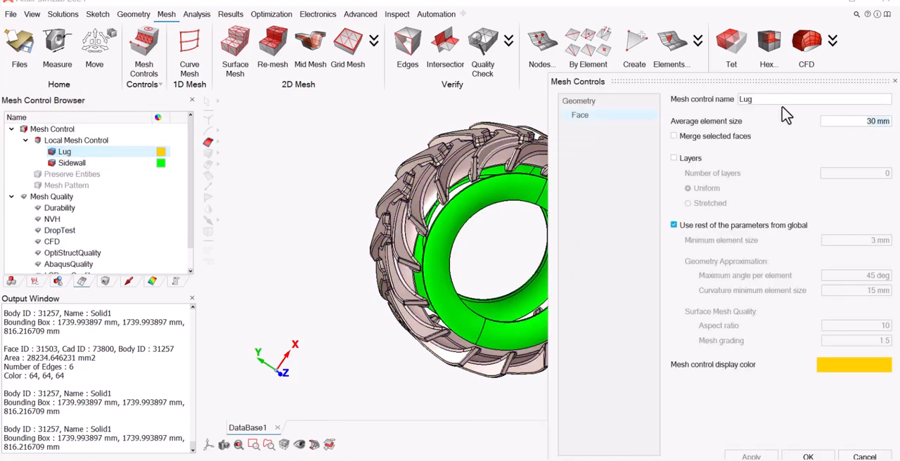
{"action": "double_click", "coordinate": [78, 164]}
{"action": "left_click", "coordinate": [869, 121]}
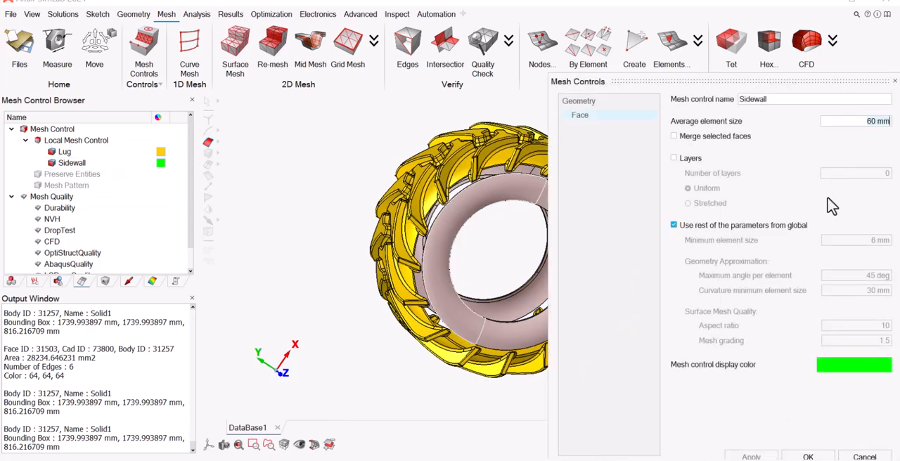
{"action": "left_click", "coordinate": [894, 82]}
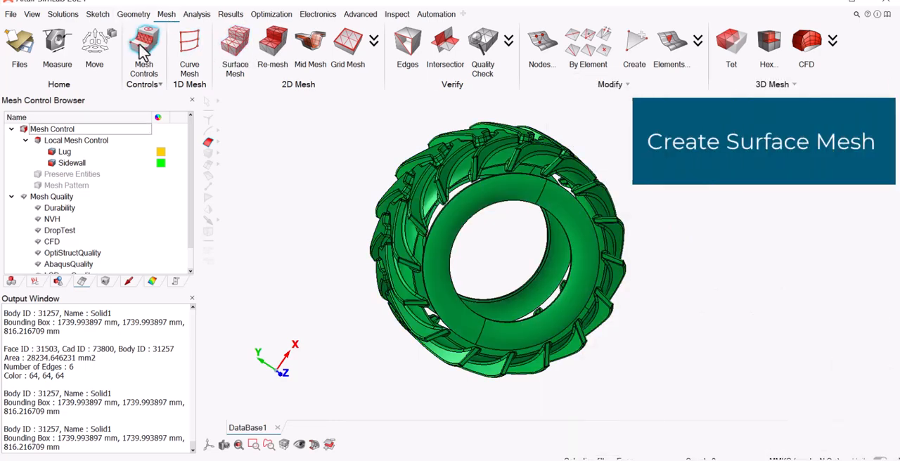
{"action": "left_click", "coordinate": [239, 47]}
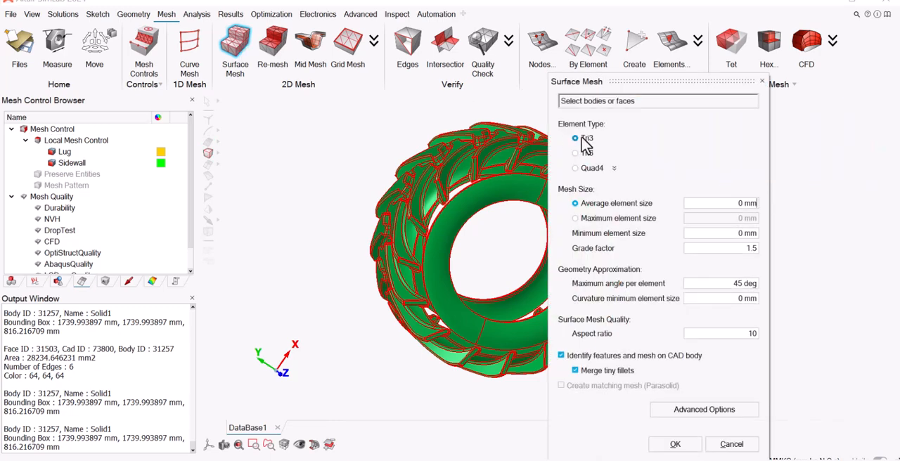
{"action": "left_click_drag", "start_coordinate": [324, 124], "coordinate": [691, 402]}
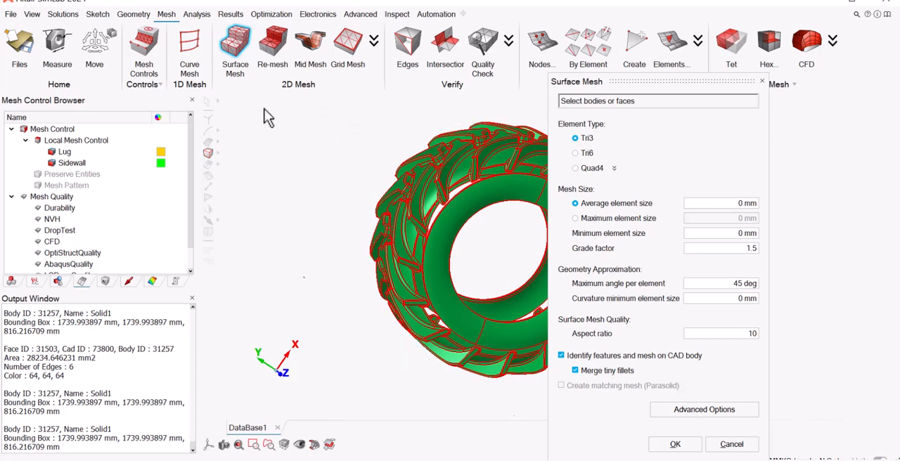
{"action": "left_click_drag", "start_coordinate": [264, 109], "coordinate": [785, 419]}
{"action": "left_click", "coordinate": [732, 443]}
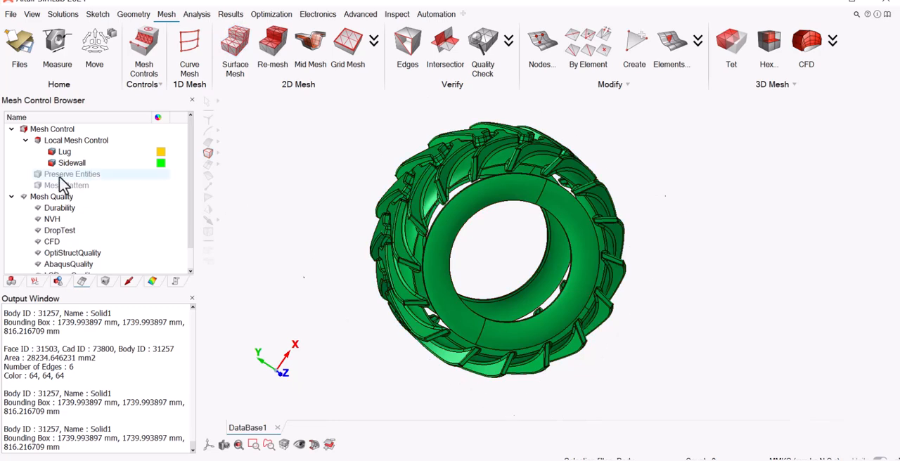
Redisplay the complete Solid1 body and generate a Tri3 surface mesh on it with a 30 mm average element size.
{"action": "left_click", "coordinate": [13, 281]}
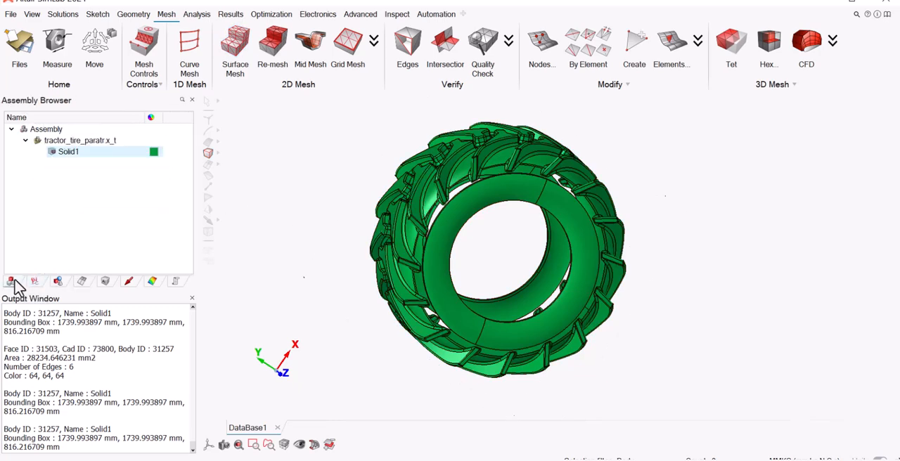
{"action": "left_click", "coordinate": [52, 156]}
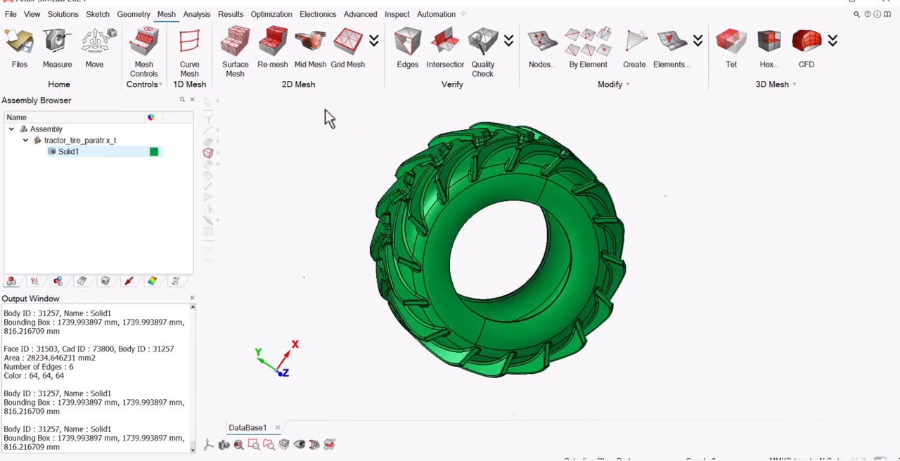
{"action": "left_click", "coordinate": [235, 46]}
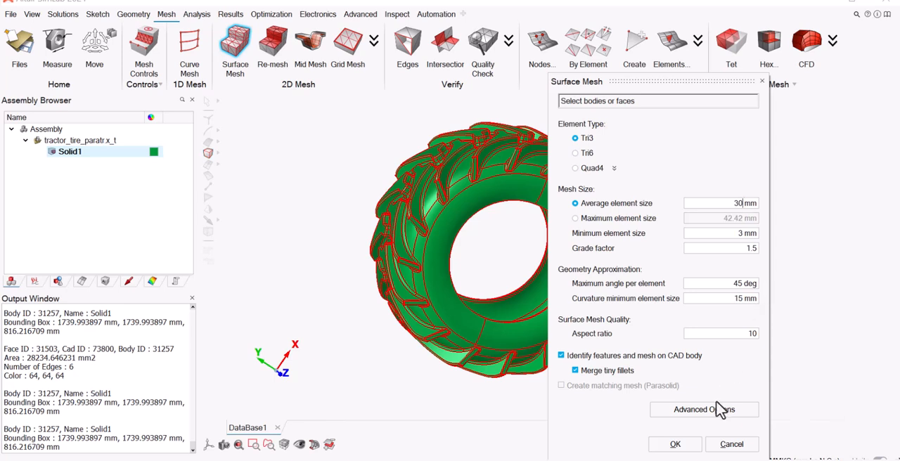
{"action": "left_click", "coordinate": [686, 448]}
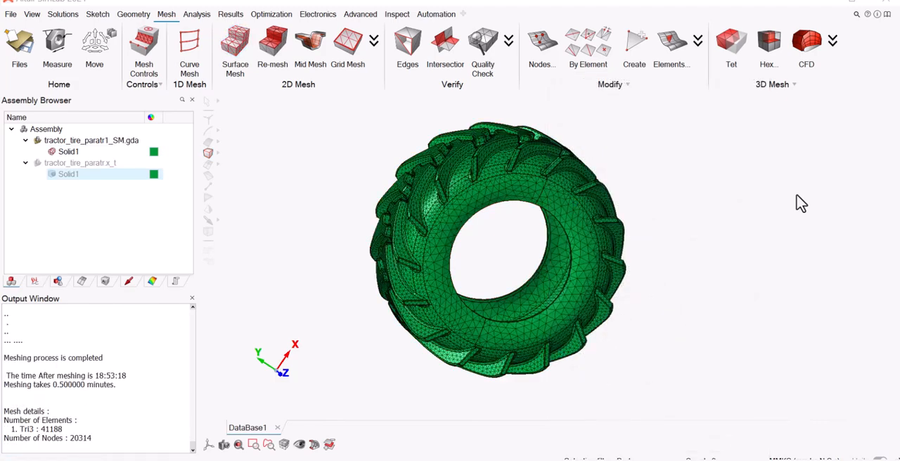
Set up a TET4 mesh on the surface-meshed Solid1 body with a 30 mm average element size and Stretch as the quality criterion.
{"action": "middle_click_drag", "start_coordinate": [547, 272], "coordinate": [522, 215]}
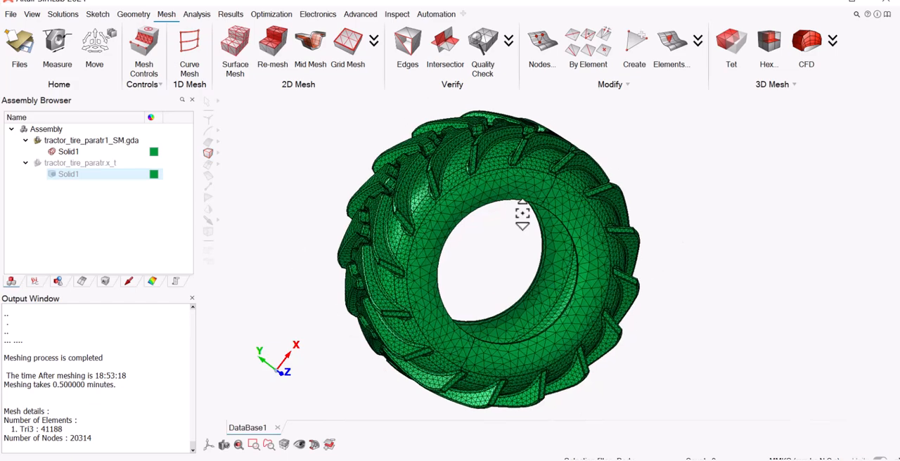
{"action": "scroll", "coordinate": [522, 214], "scroll_direction": "up", "scroll_amount": 4}
{"action": "scroll", "coordinate": [522, 215], "scroll_direction": "down", "scroll_amount": 3}
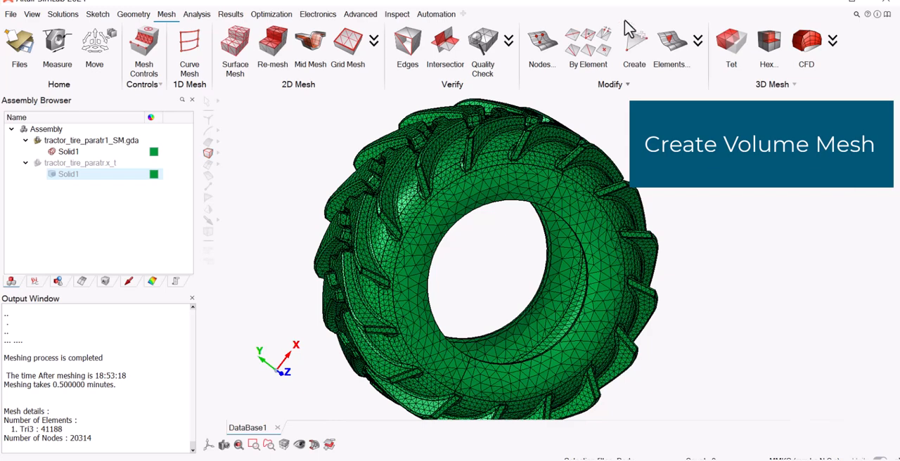
{"action": "left_click", "coordinate": [733, 51]}
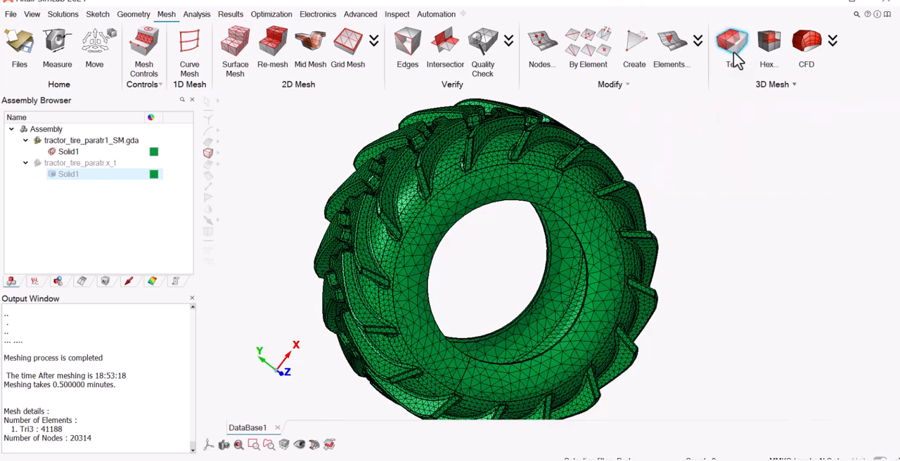
{"action": "left_click", "coordinate": [590, 113]}
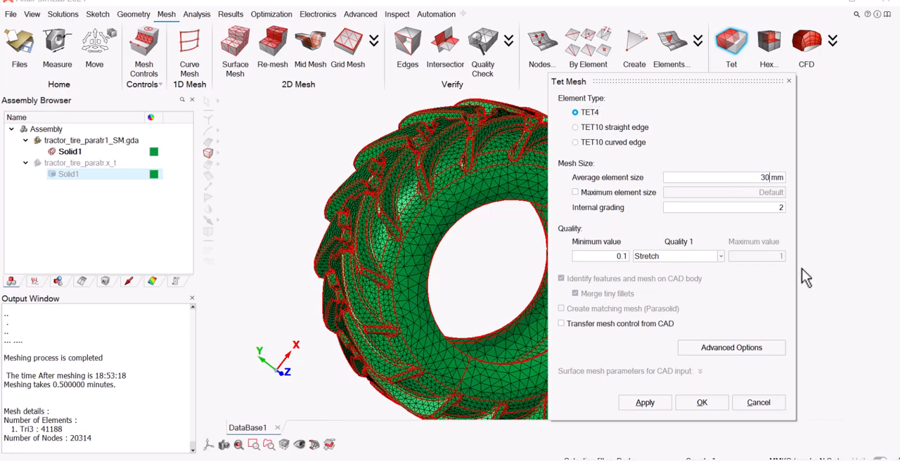
{"action": "left_click", "coordinate": [720, 257]}
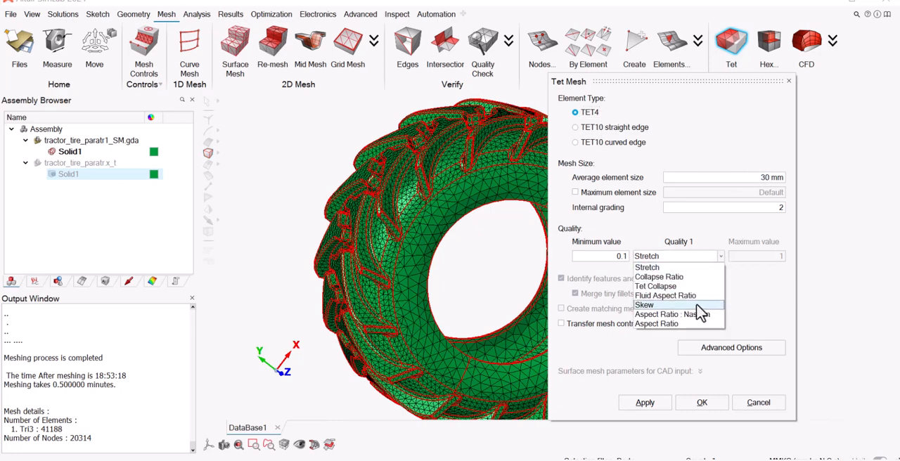
{"action": "left_click", "coordinate": [676, 268]}
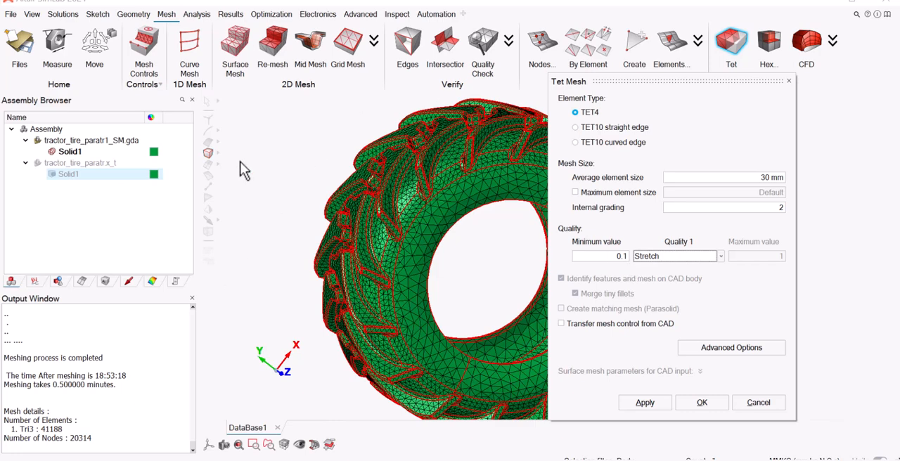
Generate the tetrahedral volume mesh on the tire body, replacing the mesh in the existing model.
{"action": "scroll", "coordinate": [243, 164], "scroll_direction": "down", "scroll_amount": 3}
{"action": "left_click_drag", "start_coordinate": [259, 116], "coordinate": [653, 439]}
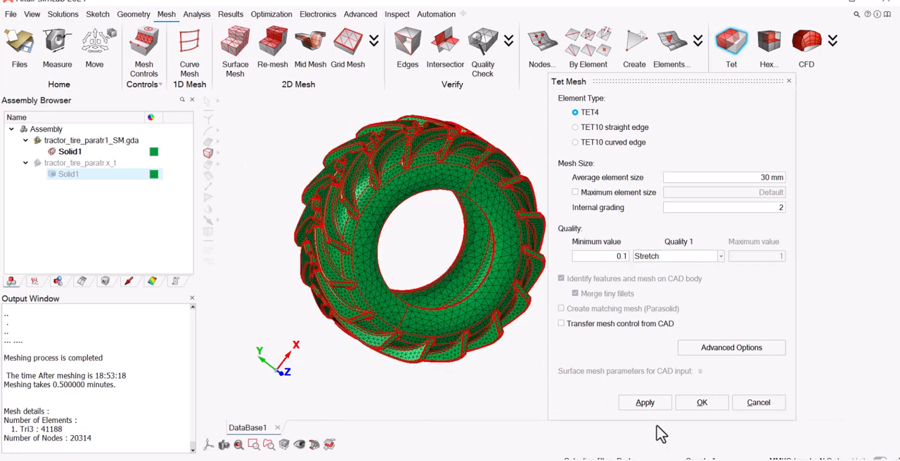
{"action": "left_click", "coordinate": [702, 402]}
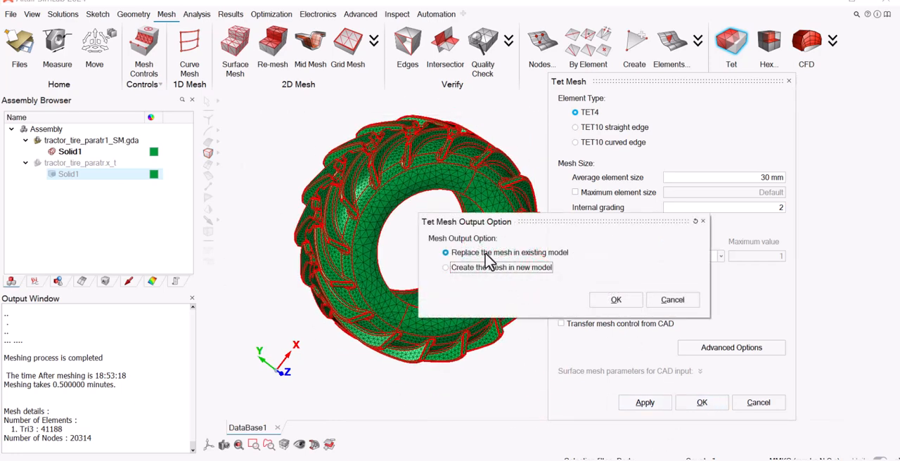
{"action": "left_click", "coordinate": [485, 254]}
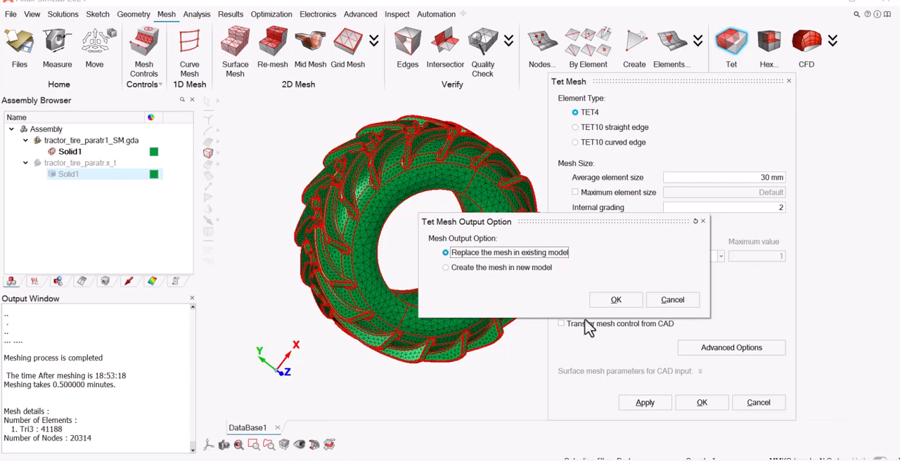
{"action": "left_click", "coordinate": [622, 303]}
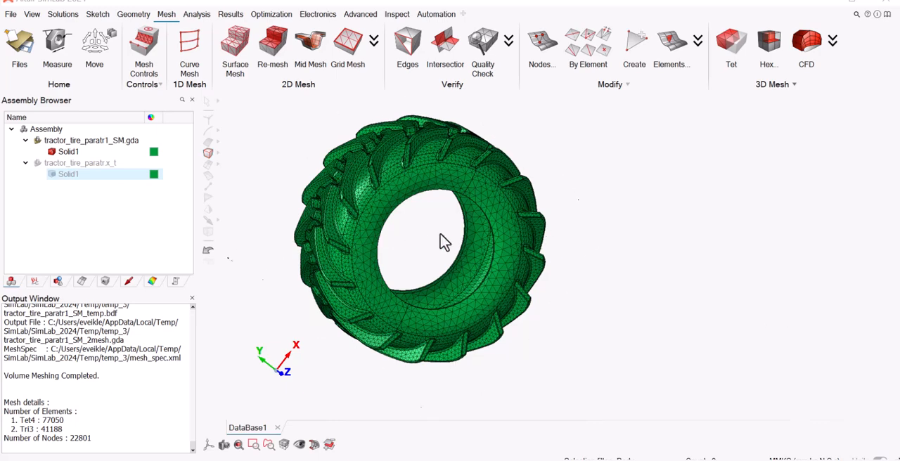
Inspect the volume-meshed tire from the other side and check its Tet4 and Tri3 element counts.
{"action": "middle_click_drag", "start_coordinate": [444, 243], "coordinate": [412, 257]}
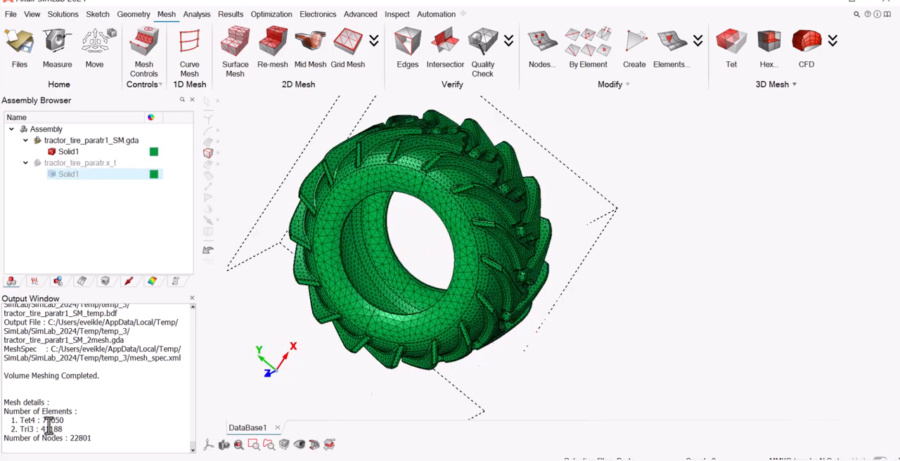
{"action": "left_click_drag", "start_coordinate": [63, 421], "coordinate": [45, 419]}
{"action": "double_click", "coordinate": [51, 429]}
Create a separate surface body from all faces of the volume-meshed tire, duplicating them as shared faces.
{"action": "left_click", "coordinate": [135, 15]}
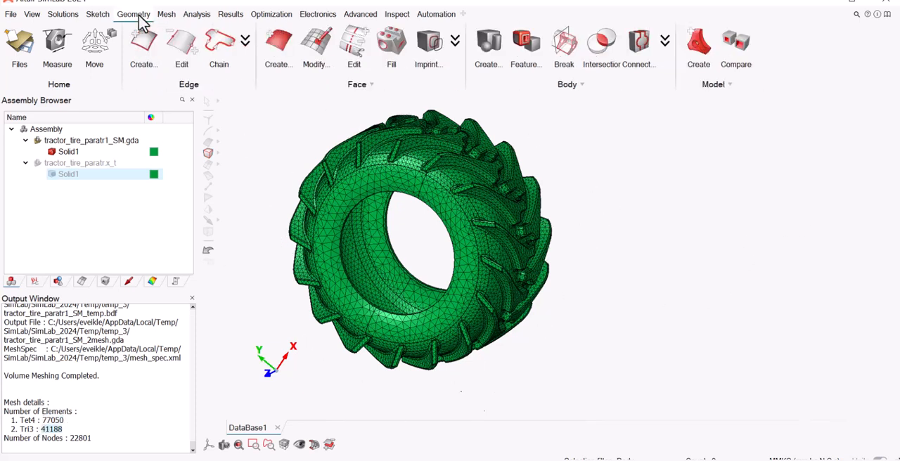
{"action": "left_click", "coordinate": [491, 51]}
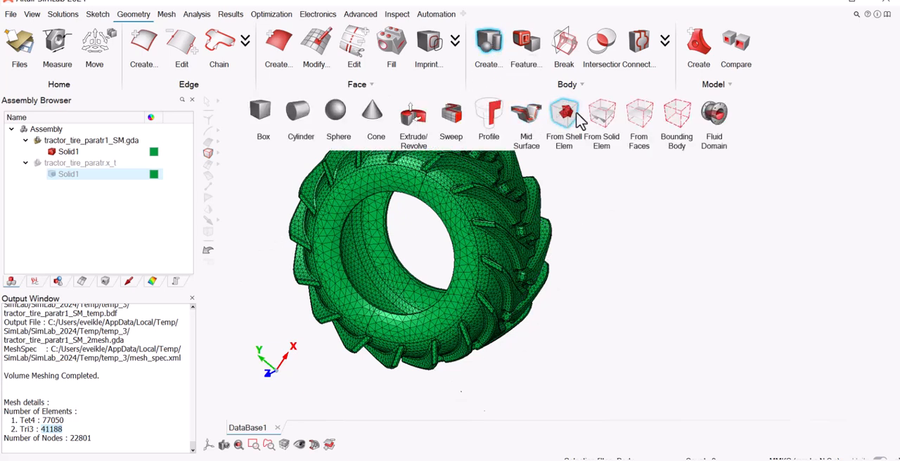
{"action": "left_click", "coordinate": [640, 114]}
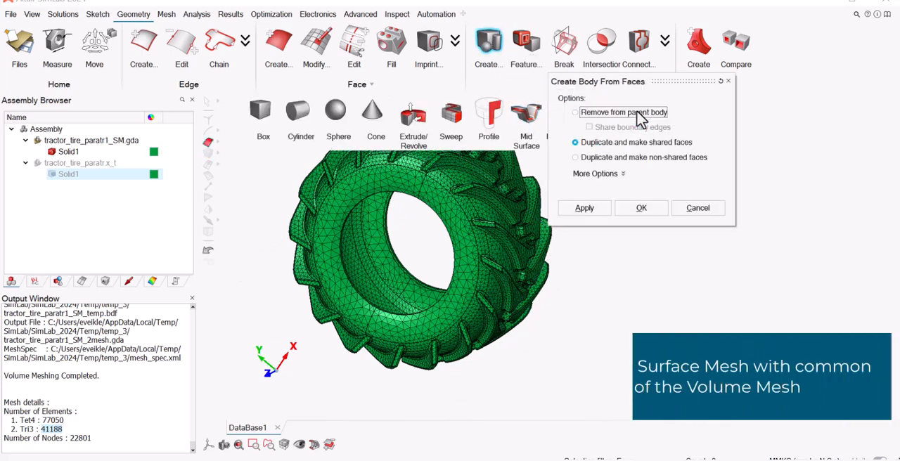
{"action": "left_click", "coordinate": [608, 144]}
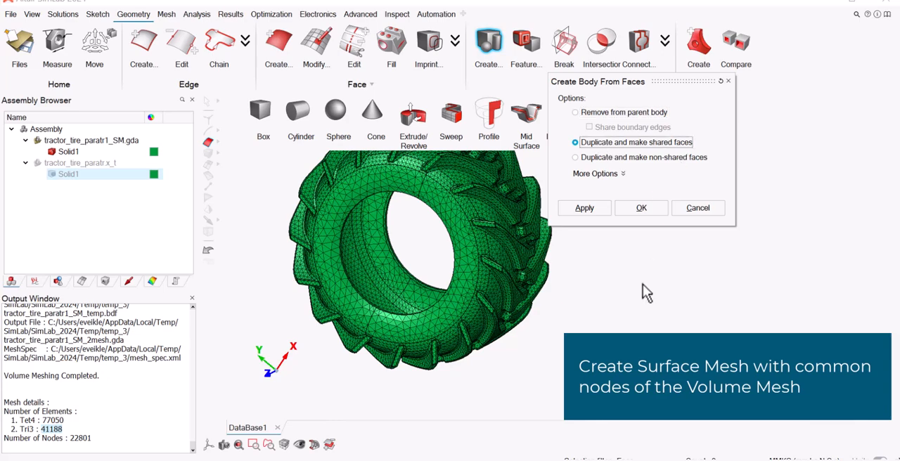
{"action": "left_click_drag", "start_coordinate": [648, 401], "coordinate": [249, 69]}
{"action": "left_click", "coordinate": [642, 209]}
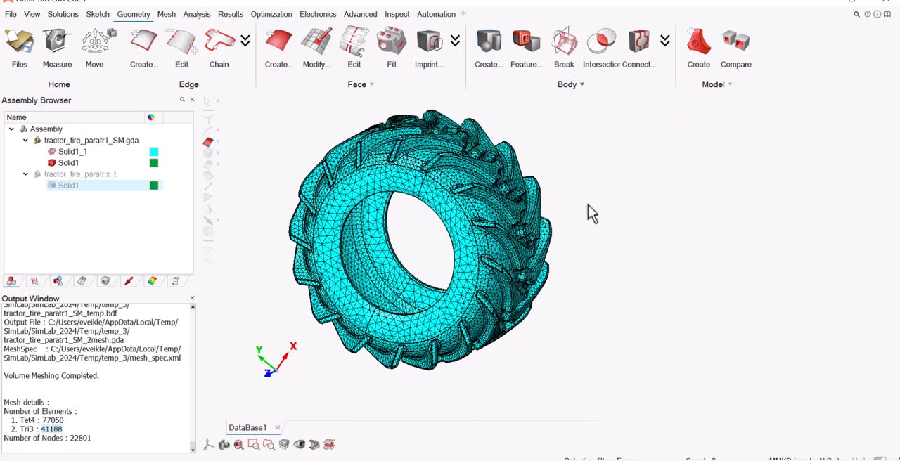
Set up a solver export with Nastran as the solver and None as the analysis type.
{"action": "left_click", "coordinate": [197, 15]}
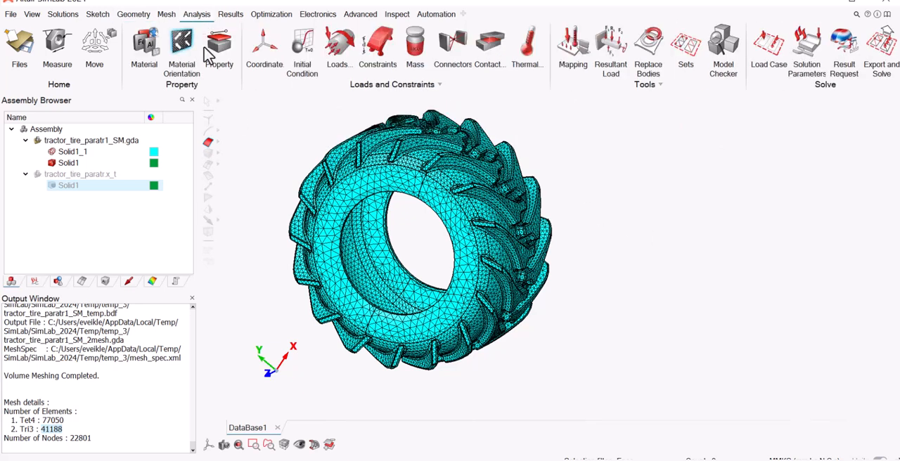
{"action": "left_click", "coordinate": [882, 47]}
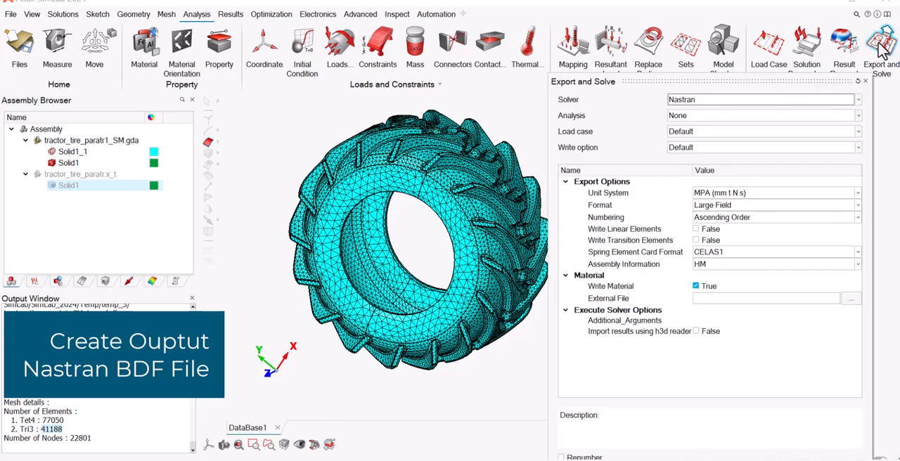
{"action": "left_click", "coordinate": [857, 102]}
{"action": "left_click", "coordinate": [691, 261]}
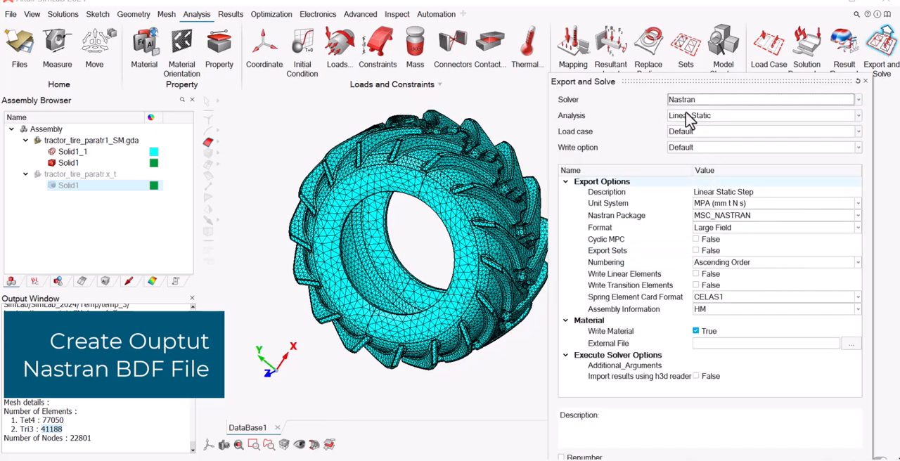
{"action": "left_click", "coordinate": [685, 117]}
{"action": "left_click", "coordinate": [688, 194]}
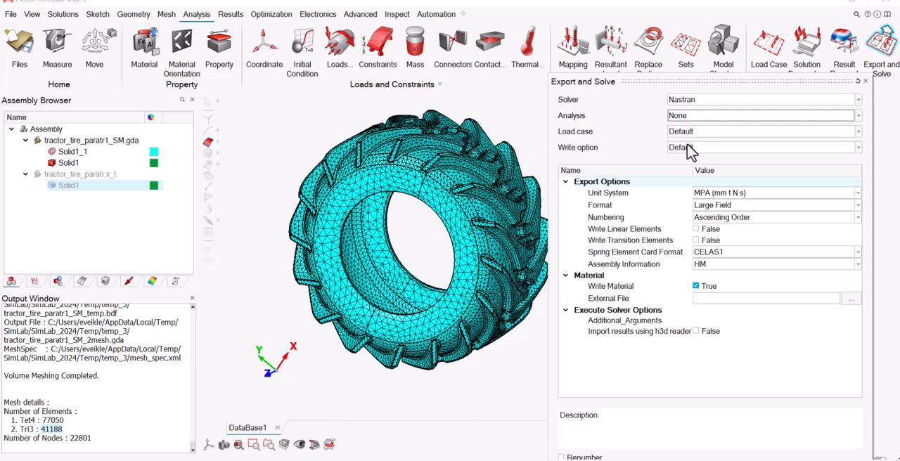
Set the Nastran export format to Small Field and enable renumbering.
{"action": "left_click", "coordinate": [730, 207]}
{"action": "left_click", "coordinate": [724, 216]}
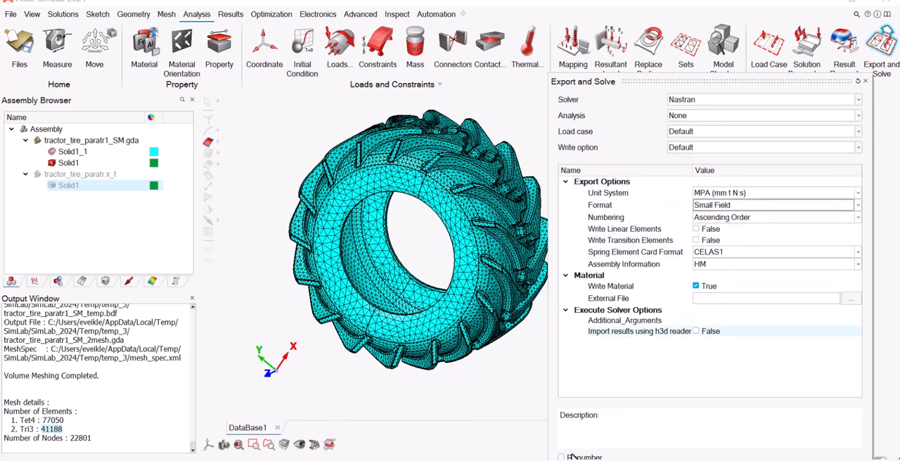
{"action": "left_click_drag", "start_coordinate": [633, 82], "coordinate": [395, 10]}
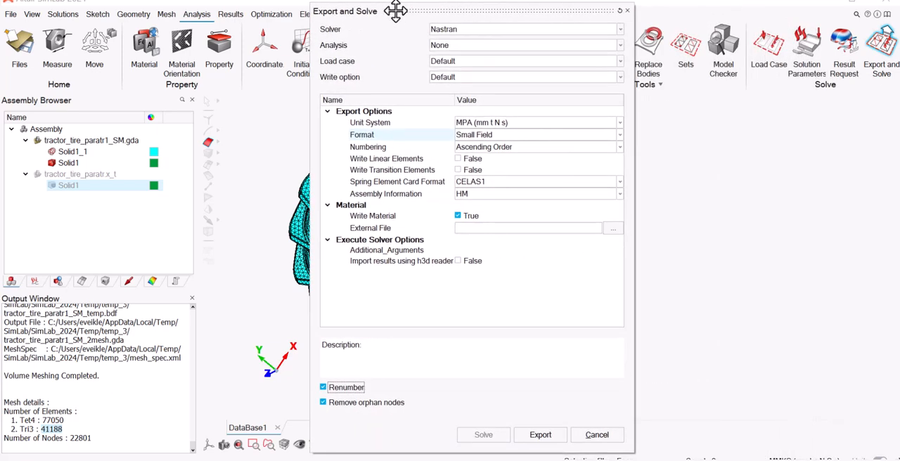
Export the mesh with default properties, overwriting Tractor_Tire_Nastran.bdf in the TractorTire folder.
{"action": "left_click", "coordinate": [542, 435]}
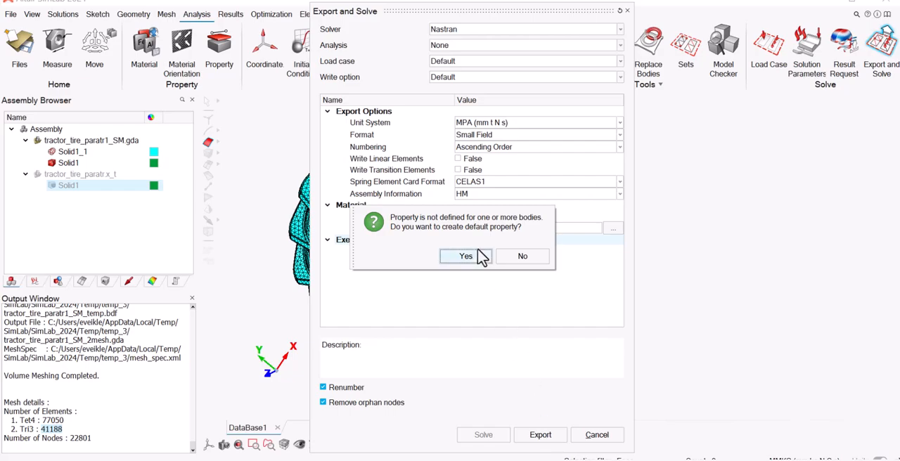
{"action": "left_click", "coordinate": [475, 256]}
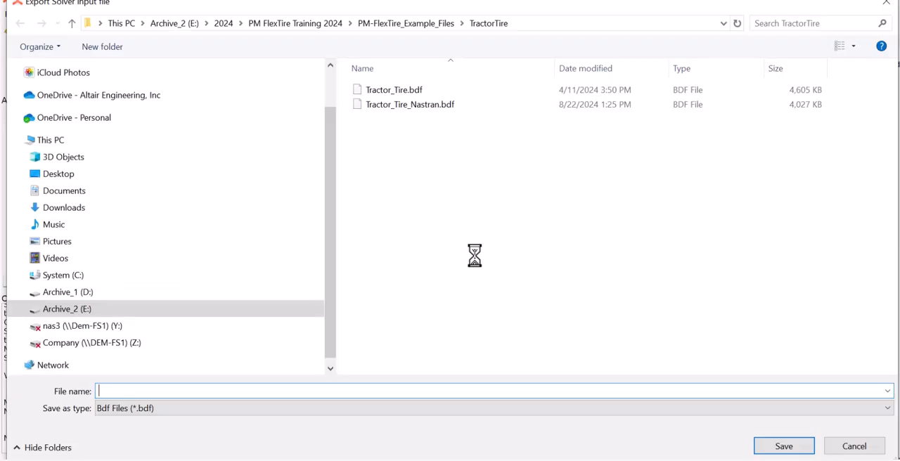
{"action": "left_click", "coordinate": [431, 105]}
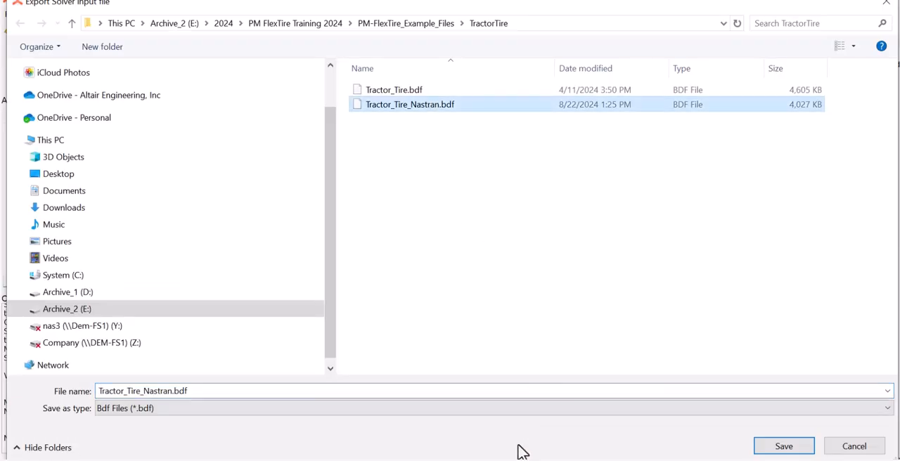
{"action": "left_click", "coordinate": [784, 447]}
{"action": "left_click", "coordinate": [480, 239]}
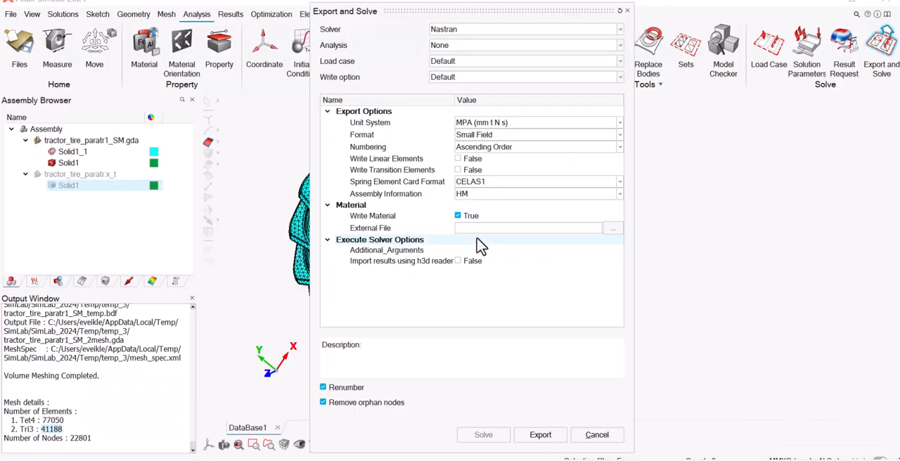
{"action": "left_click", "coordinate": [513, 252]}
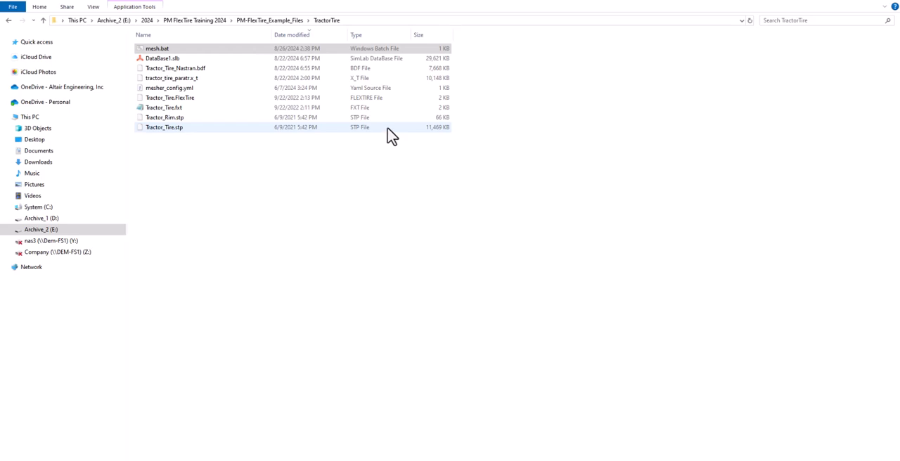
Switch to File Explorer and open mesh.bat from the TractorTire folder for editing in the text editor.
{"action": "left_click", "coordinate": [200, 71]}
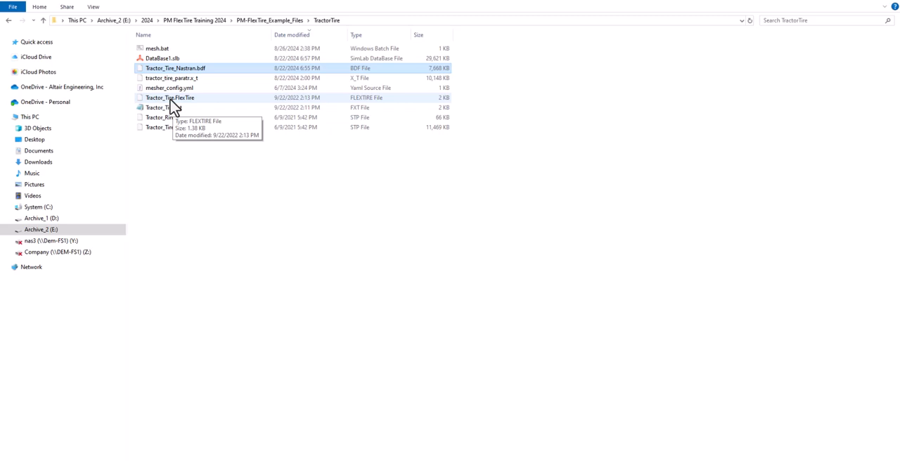
{"action": "left_click", "coordinate": [204, 57]}
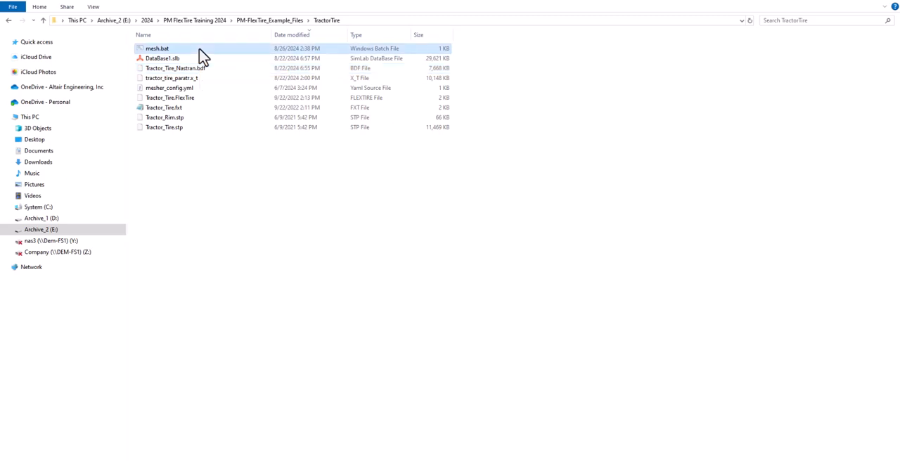
{"action": "right_click", "coordinate": [200, 50]}
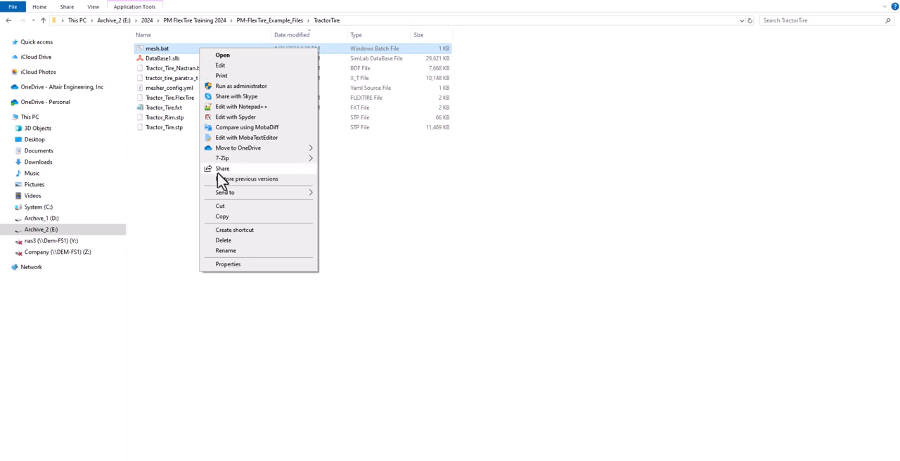
{"action": "left_click", "coordinate": [238, 66]}
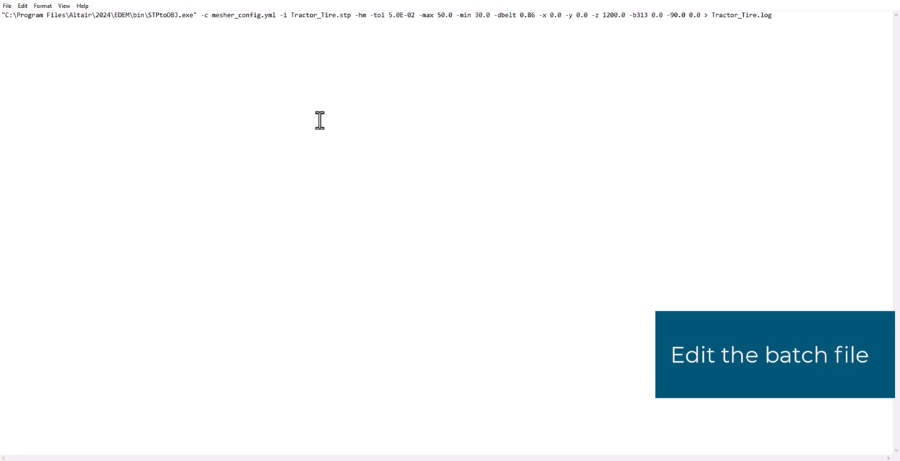
Examine the STPtoOBJ.exe path, its version folder and the -c mesher_config.yml argument in the batch command.
{"action": "left_click_drag", "start_coordinate": [6, 15], "coordinate": [195, 17]}
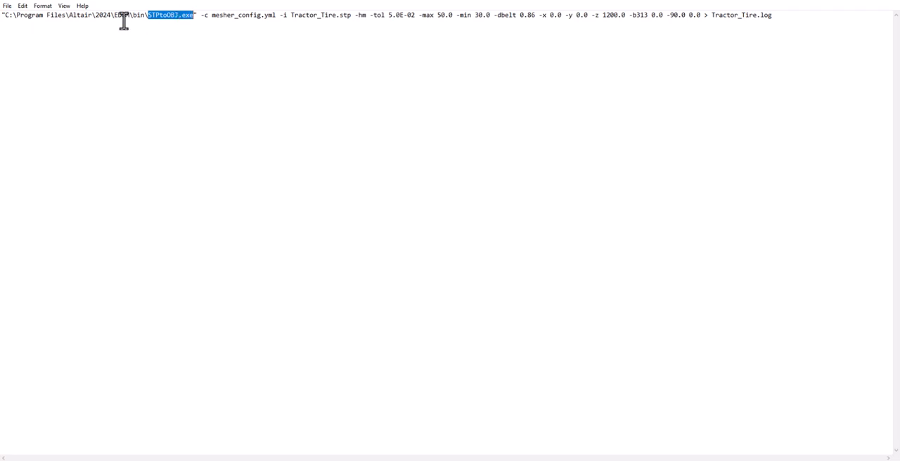
{"action": "left_click", "coordinate": [111, 17]}
{"action": "left_click_drag", "start_coordinate": [111, 17], "coordinate": [97, 18]}
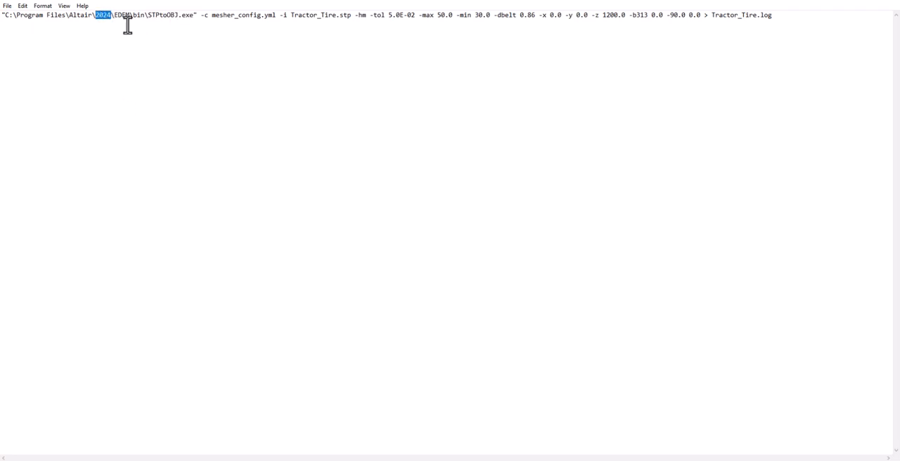
{"action": "left_click", "coordinate": [202, 15]}
{"action": "left_click_drag", "start_coordinate": [202, 15], "coordinate": [209, 15]}
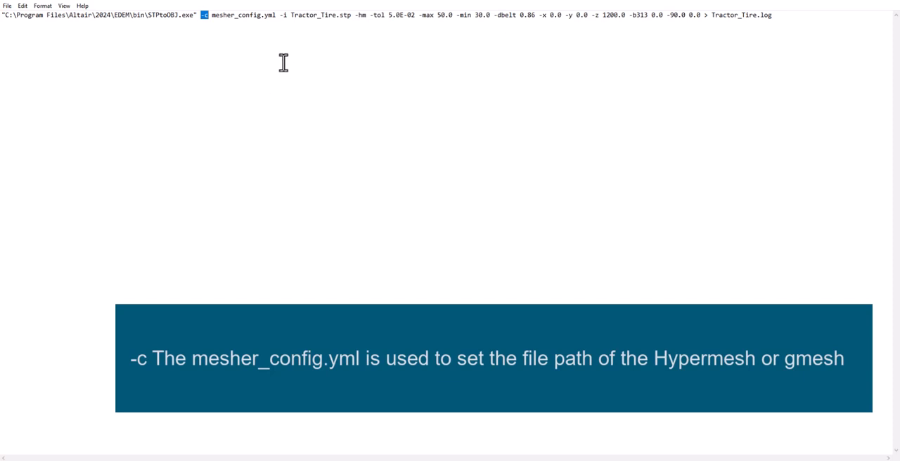
{"action": "left_click_drag", "start_coordinate": [212, 15], "coordinate": [277, 19]}
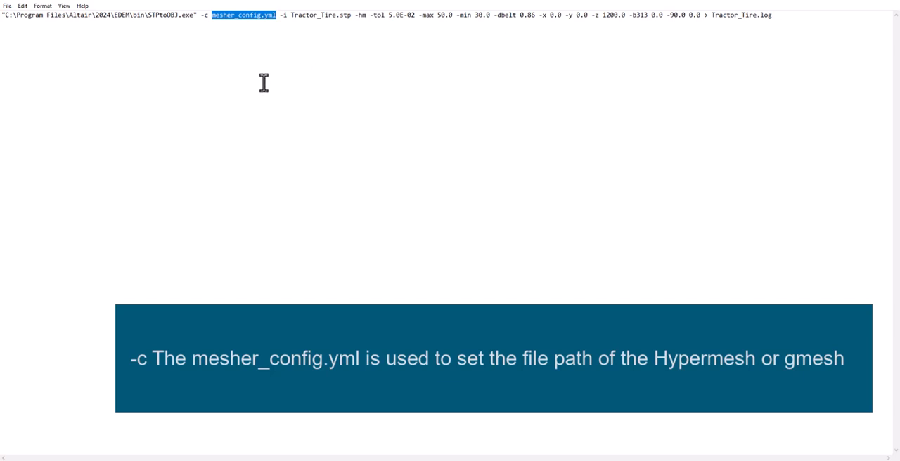
Change the batch command's -i input name to Tractor_Tire_Nastran, copied from the BDF file in the TractorTire folder, keeping the .stp extension.
{"action": "left_click_drag", "start_coordinate": [279, 15], "coordinate": [338, 21]}
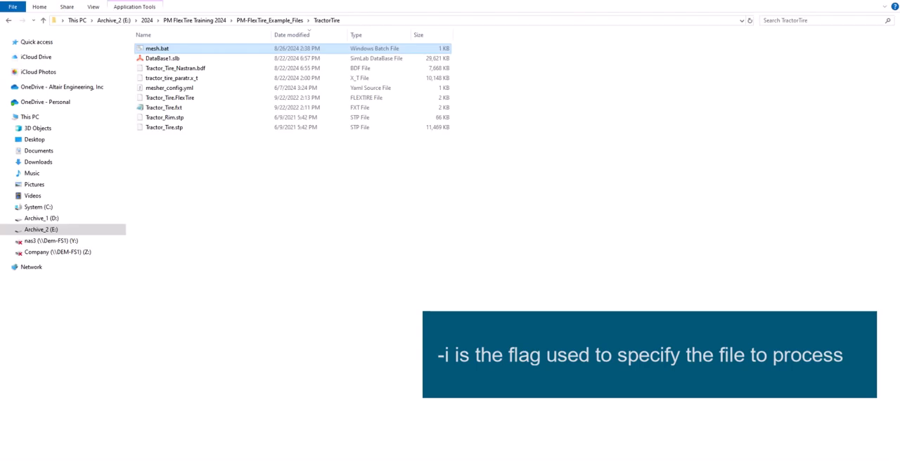
{"action": "left_click", "coordinate": [188, 68]}
{"action": "left_click", "coordinate": [193, 69]}
{"action": "key", "text": "ctrl+c"}
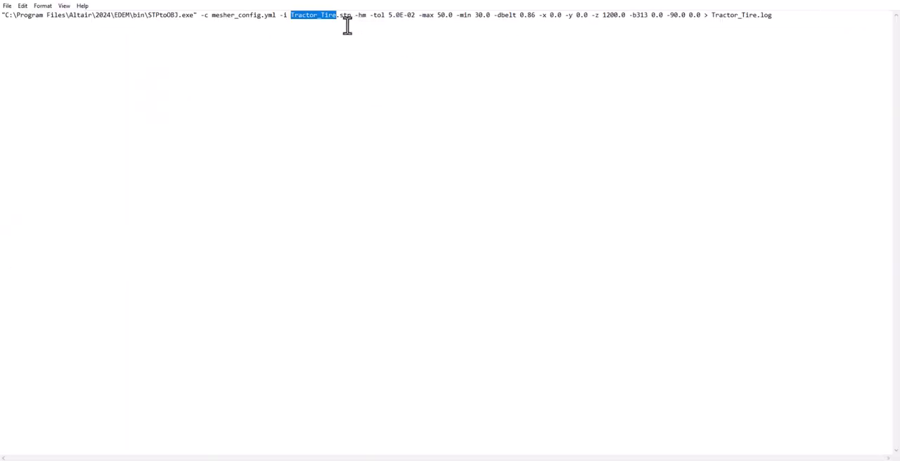
{"action": "left_click_drag", "start_coordinate": [336, 14], "coordinate": [286, 16]}
{"action": "key", "text": "ctrl+v"}
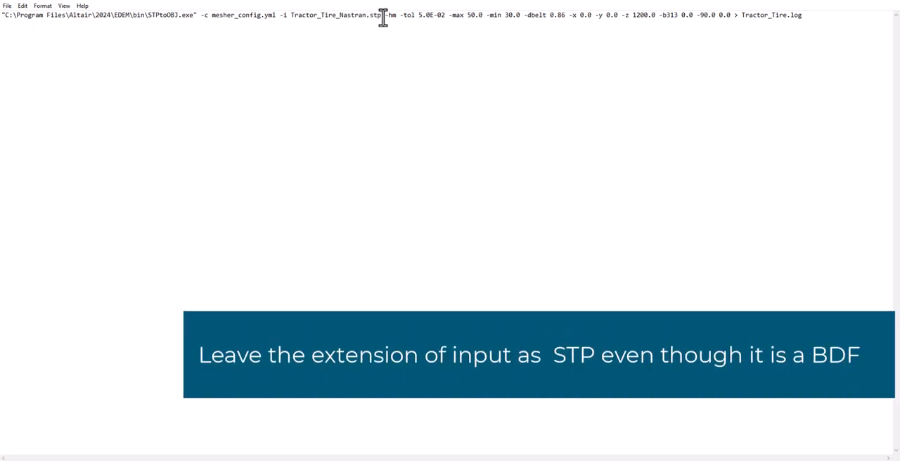
Examine the -hm, -tol, -max, -min, -dbelt, -x, -y, -z and -b313 arguments in the batch command.
{"action": "left_click_drag", "start_coordinate": [385, 16], "coordinate": [396, 17]}
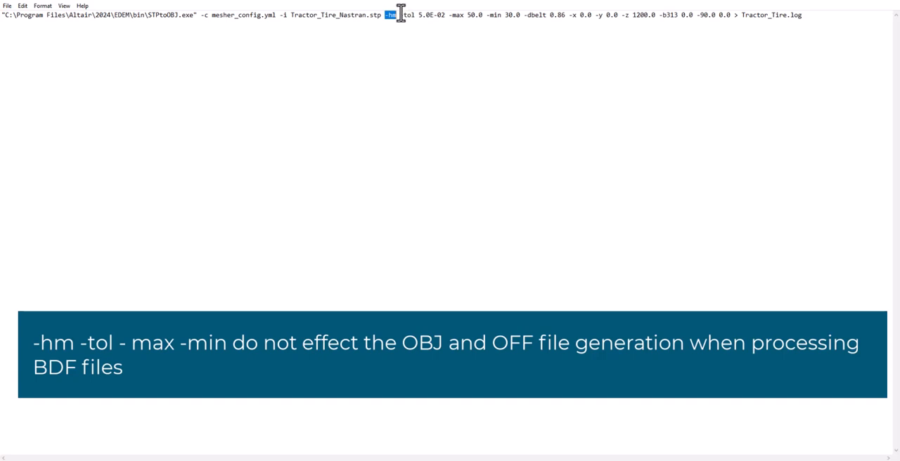
{"action": "left_click_drag", "start_coordinate": [400, 14], "coordinate": [521, 16]}
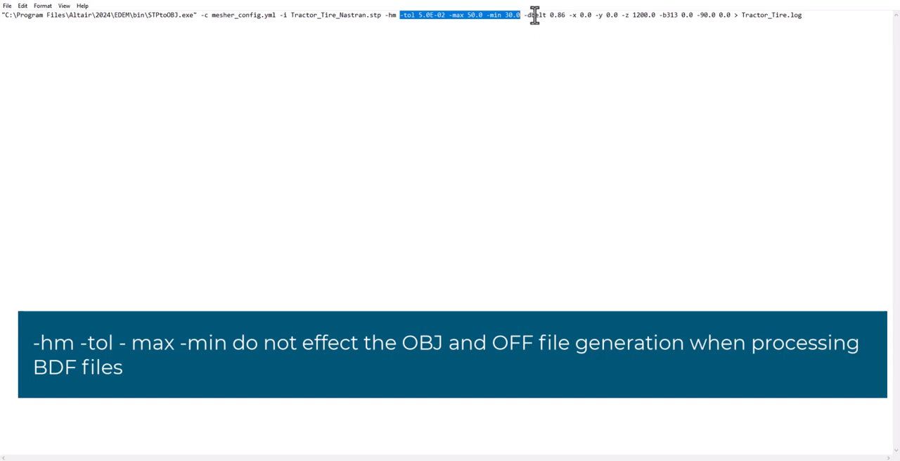
{"action": "left_click_drag", "start_coordinate": [524, 14], "coordinate": [564, 15]}
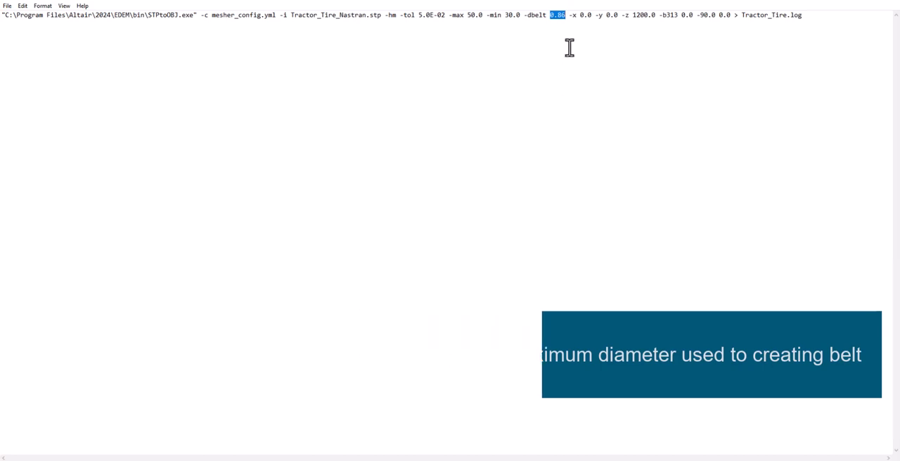
{"action": "left_click_drag", "start_coordinate": [570, 16], "coordinate": [617, 15]}
{"action": "left_click_drag", "start_coordinate": [653, 18], "coordinate": [677, 16]}
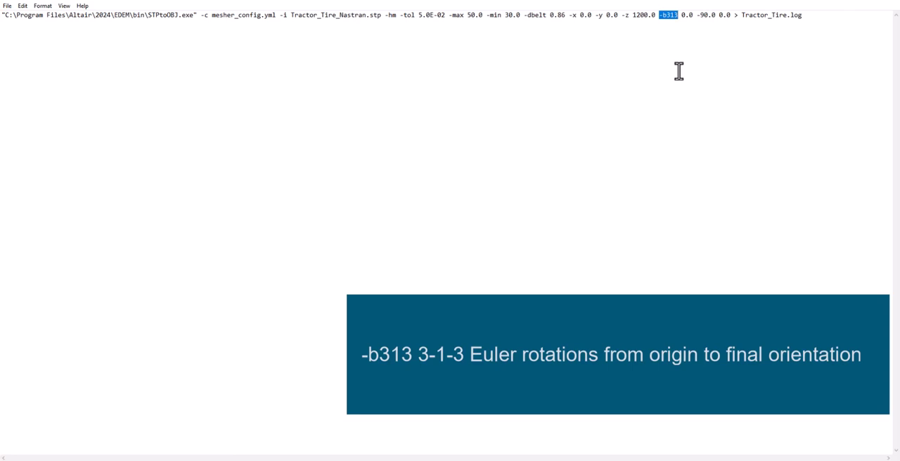
{"action": "left_click", "coordinate": [699, 15]}
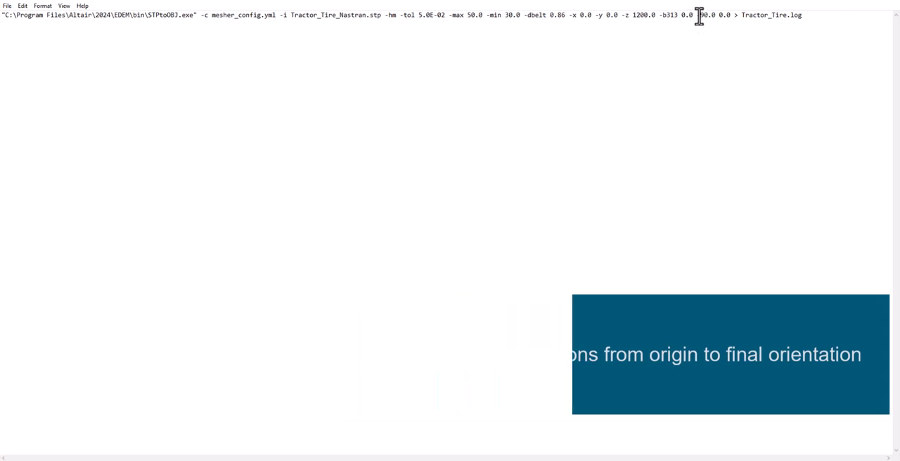
{"action": "left_click_drag", "start_coordinate": [699, 16], "coordinate": [717, 15]}
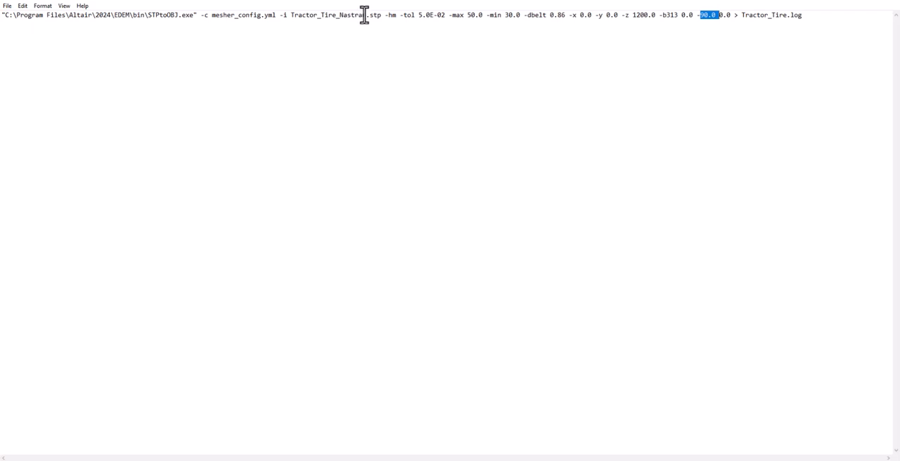
Change the output log name to Tractor_Tire_Nastran.log, then save and close mesh.bat.
{"action": "left_click_drag", "start_coordinate": [364, 16], "coordinate": [339, 15]}
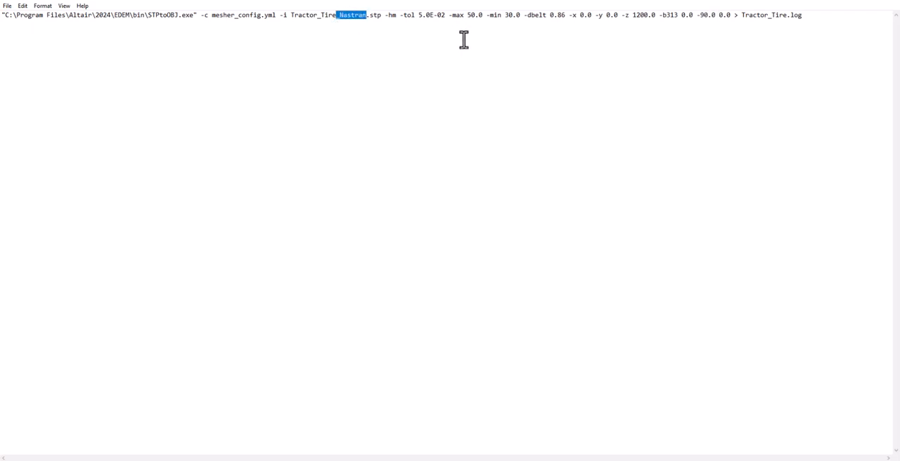
{"action": "left_click", "coordinate": [788, 15]}
{"action": "type", "text": "_Nastran"}
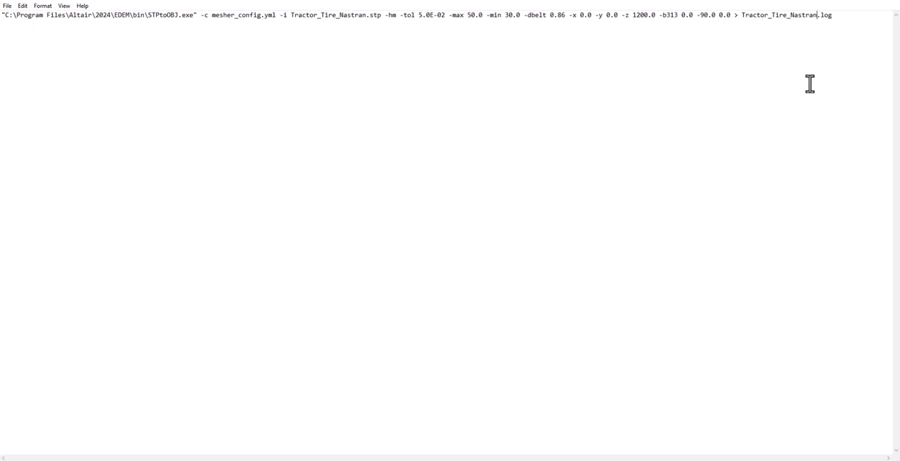
{"action": "left_click", "coordinate": [7, 6]}
{"action": "left_click", "coordinate": [26, 49]}
{"action": "left_click", "coordinate": [891, 2]}
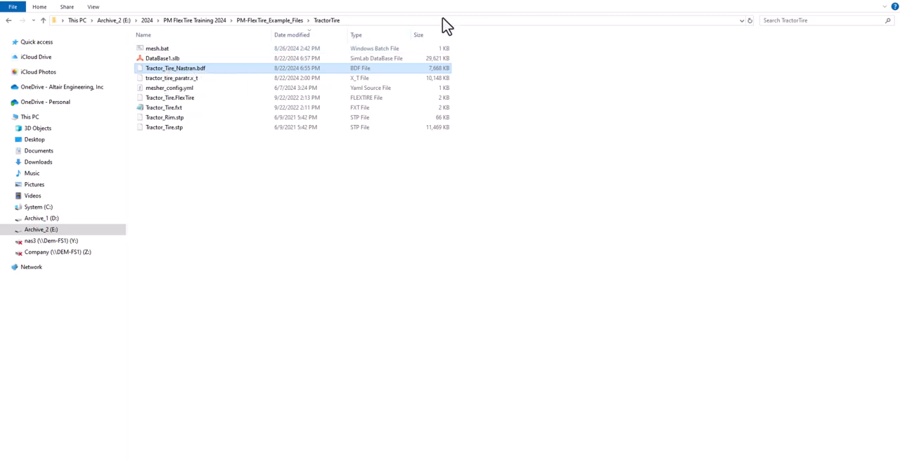
Open Command Prompt in the TractorTire folder, run mesh.bat and move the console window clear of the file list.
{"action": "left_click", "coordinate": [470, 23]}
{"action": "type", "text": "cmd"}
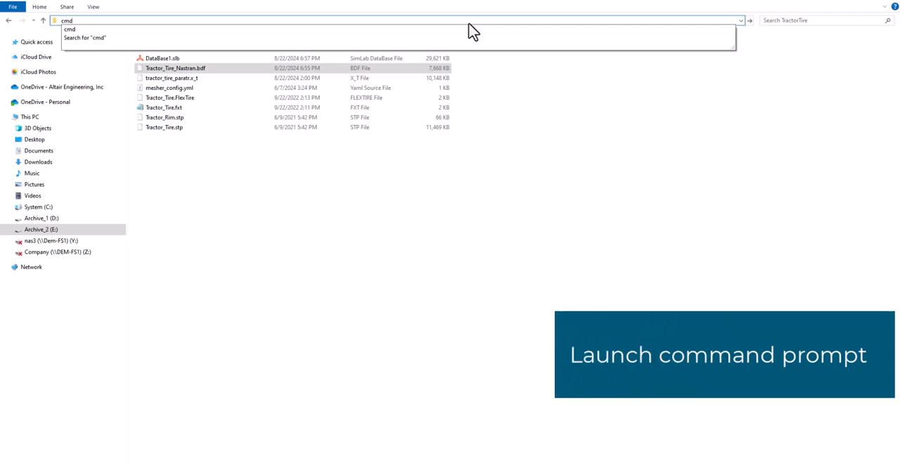
{"action": "key", "text": "Return"}
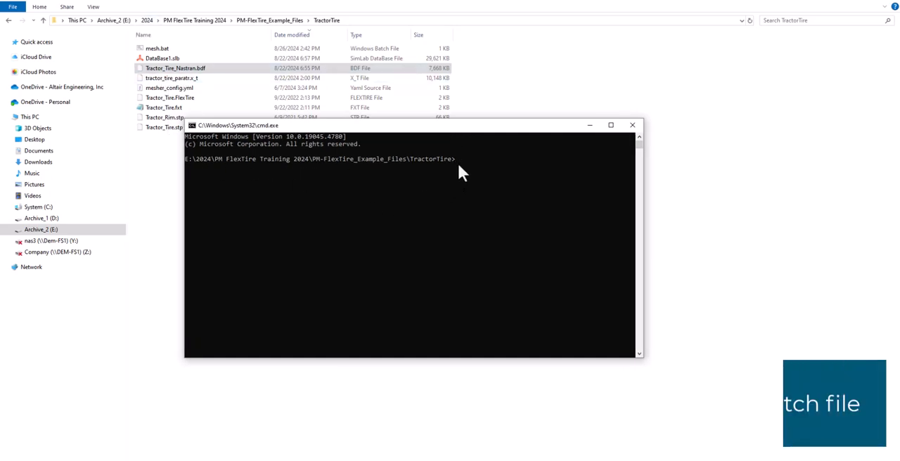
{"action": "type", "text": "mesh.bat"}
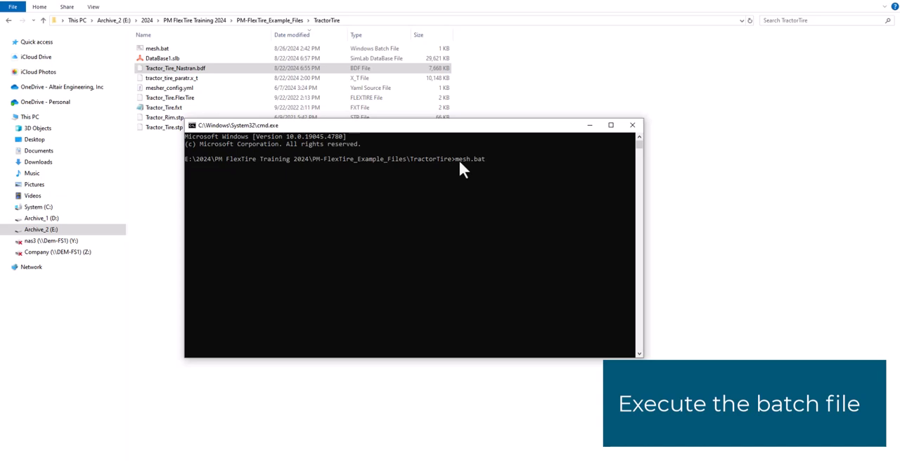
{"action": "key", "text": "Return"}
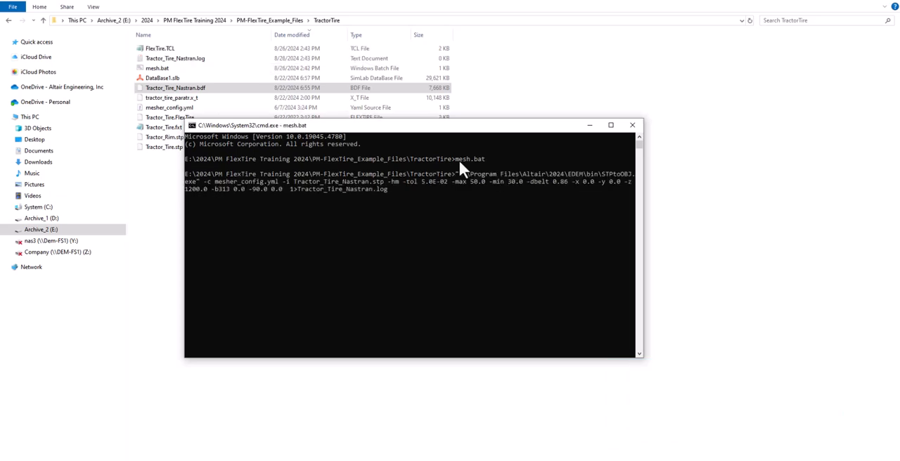
{"action": "left_click_drag", "start_coordinate": [514, 127], "coordinate": [518, 195]}
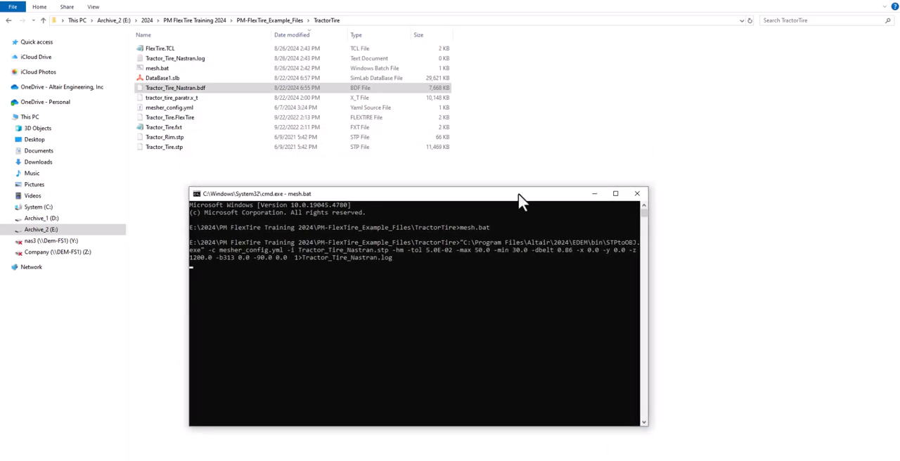